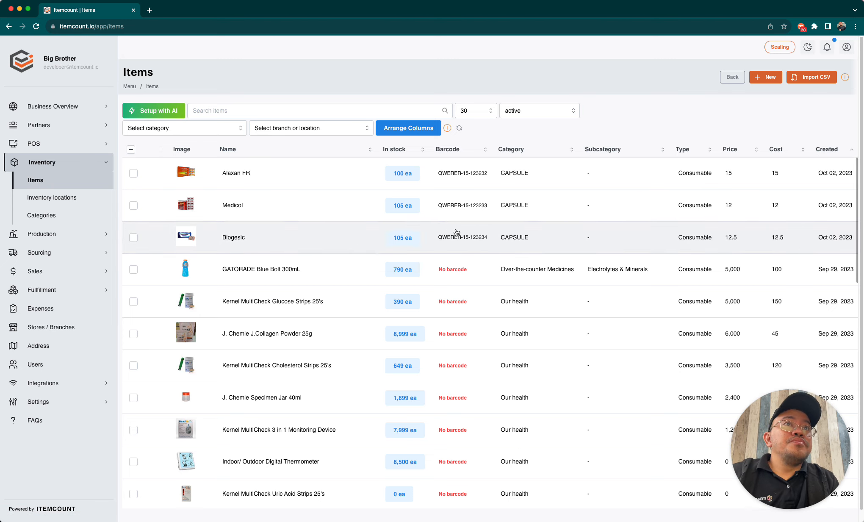
Check the Alaxan FR item's stock by branch and inventory location, and its available quantity in the POS products.
{"action": "left_click", "coordinate": [247, 173]}
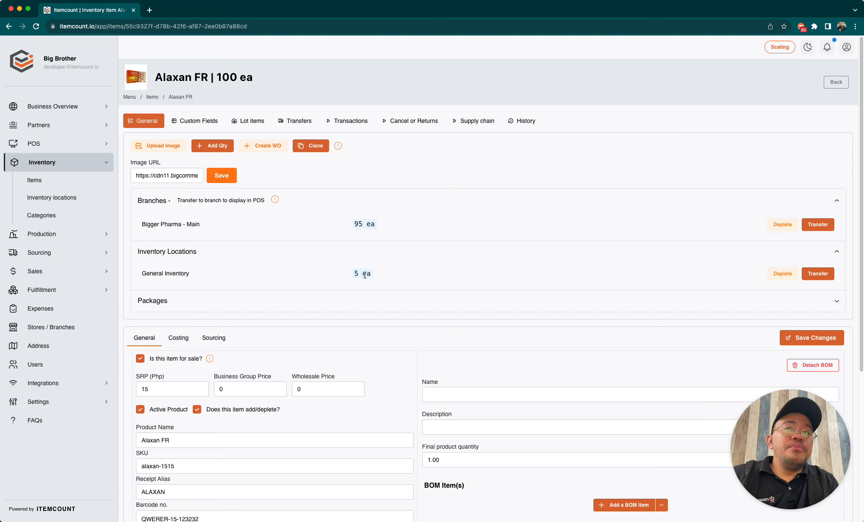
{"action": "scroll", "coordinate": [352, 246], "scroll_direction": "down", "scroll_amount": 2}
{"action": "scroll", "coordinate": [358, 247], "scroll_direction": "up", "scroll_amount": 2}
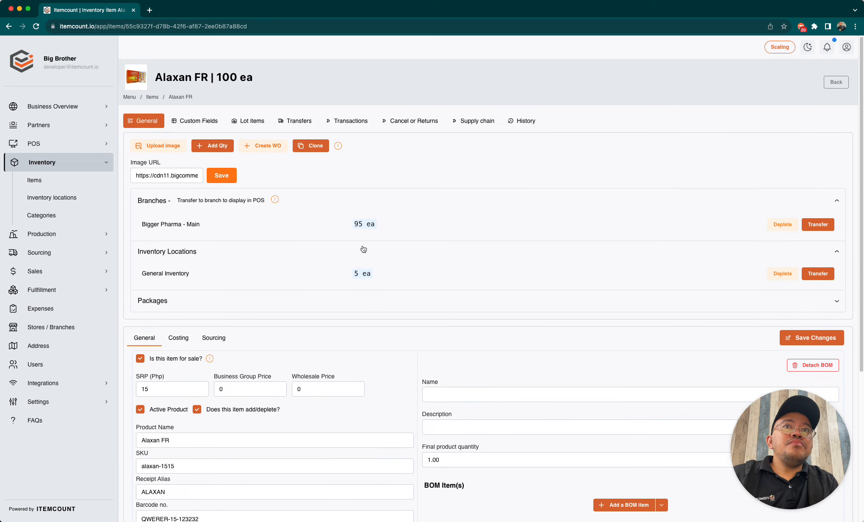
{"action": "left_click", "coordinate": [36, 144]}
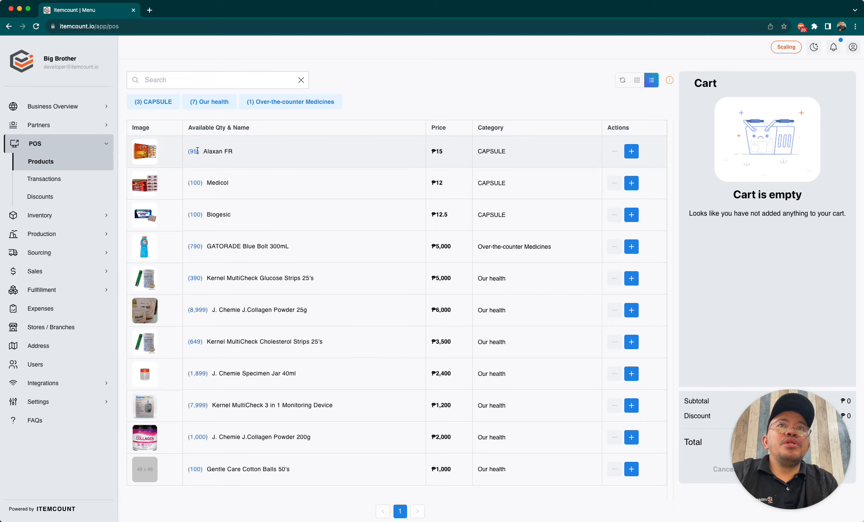
{"action": "left_click_drag", "start_coordinate": [188, 150], "coordinate": [251, 158]}
Reopen the Alaxan FR item from the inventory and check its General Inventory quantity.
{"action": "left_click", "coordinate": [57, 215]}
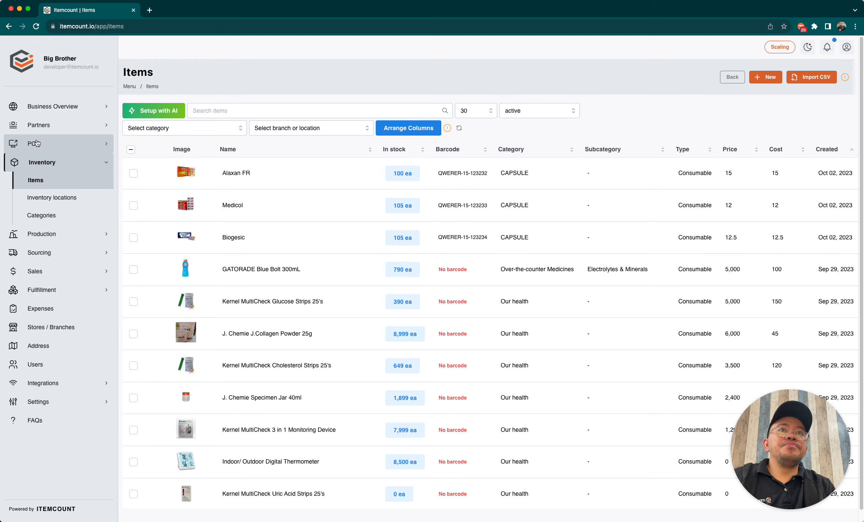
{"action": "left_click", "coordinate": [239, 176]}
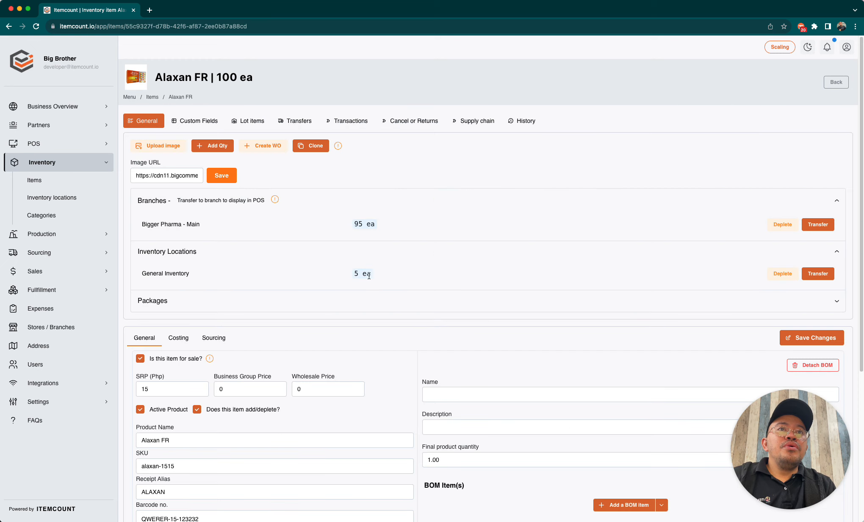
{"action": "left_click_drag", "start_coordinate": [354, 273], "coordinate": [400, 273]}
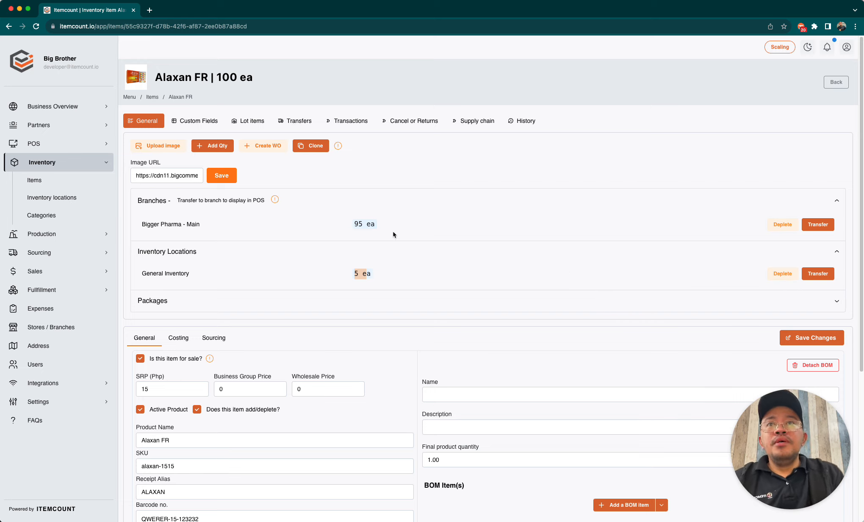
Review the inventory locations and the stores and branches, and return to the inventory items list.
{"action": "left_click", "coordinate": [71, 201]}
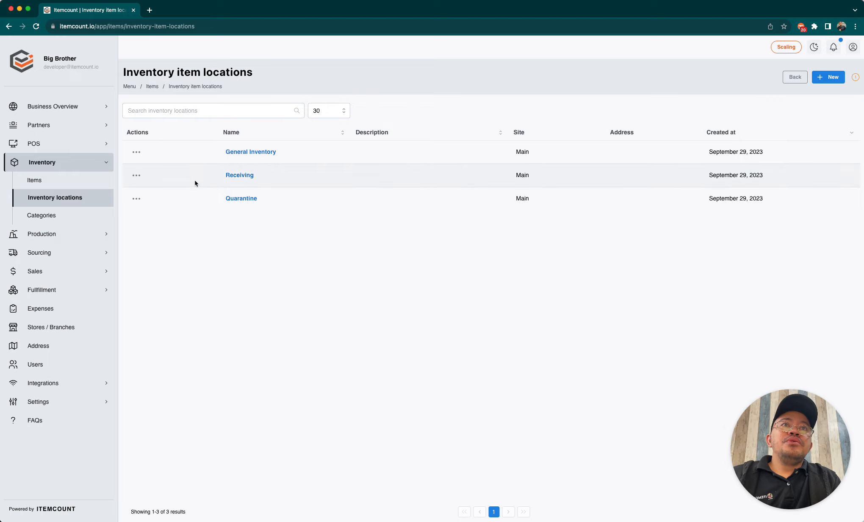
{"action": "left_click", "coordinate": [70, 332]}
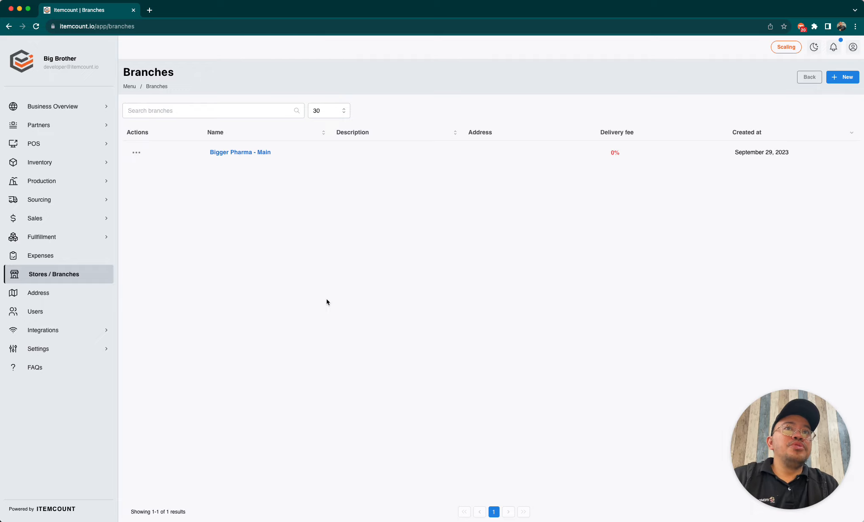
{"action": "left_click", "coordinate": [88, 160]}
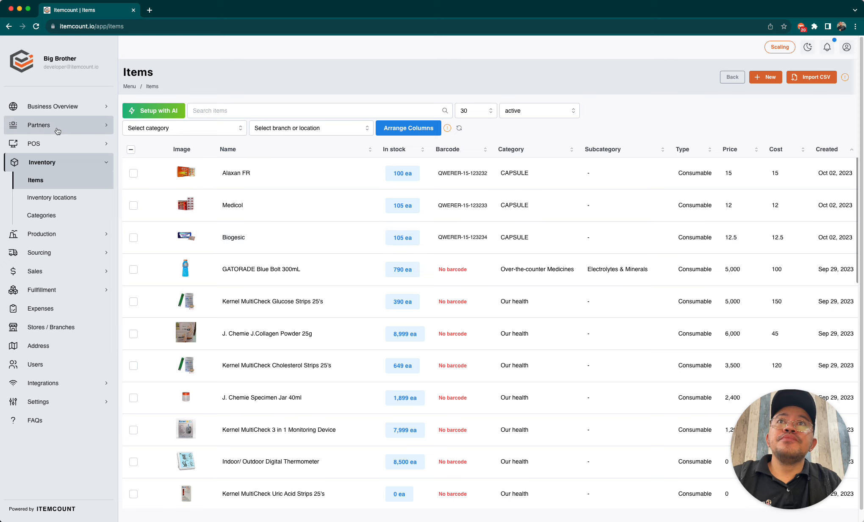
Open the PH Pharma business group and compare its member pharmacies with the account signed in in the second browser window.
{"action": "left_click", "coordinate": [55, 126]}
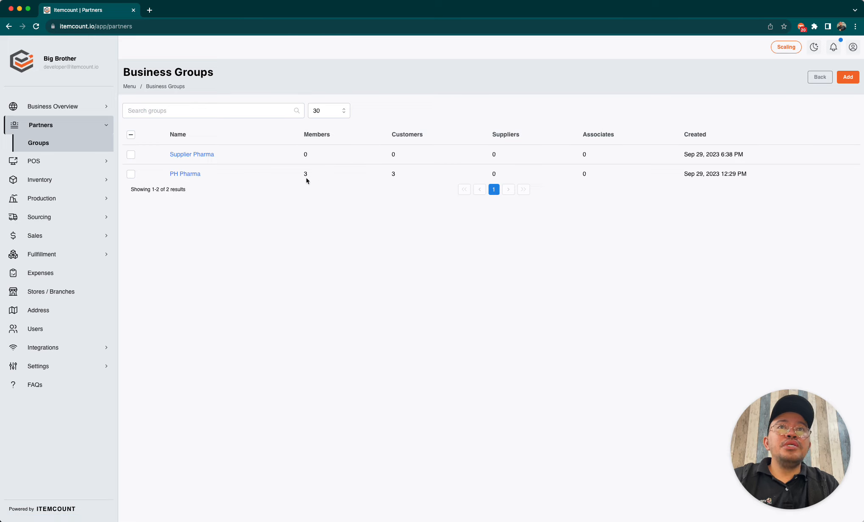
{"action": "left_click", "coordinate": [181, 175]}
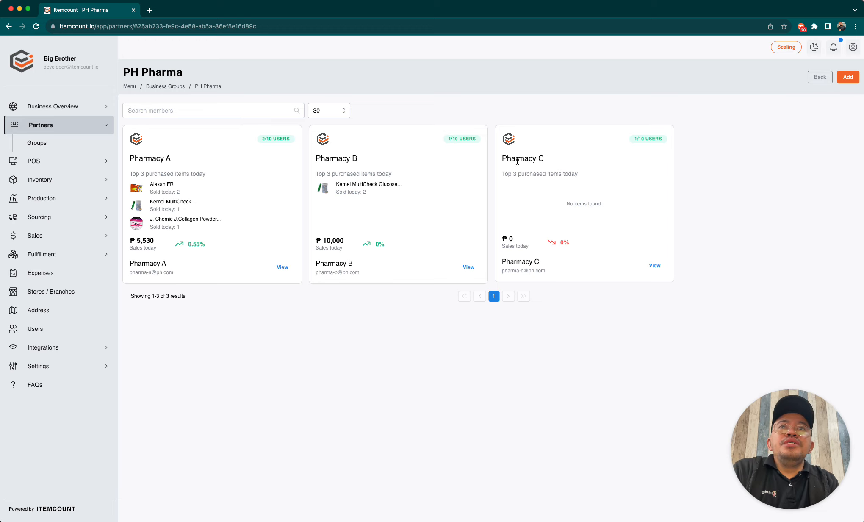
{"action": "left_click_drag", "start_coordinate": [171, 159], "coordinate": [130, 158]}
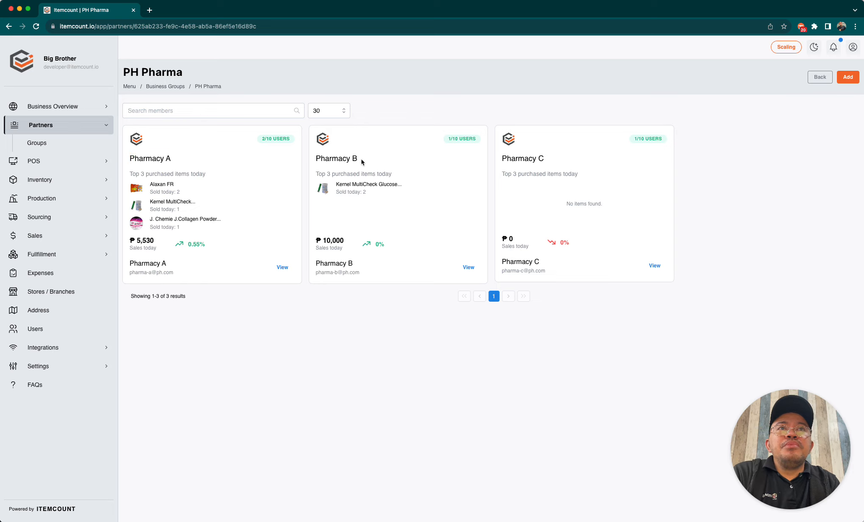
{"action": "left_click_drag", "start_coordinate": [361, 163], "coordinate": [314, 160]}
{"action": "left_click_drag", "start_coordinate": [574, 163], "coordinate": [494, 158]}
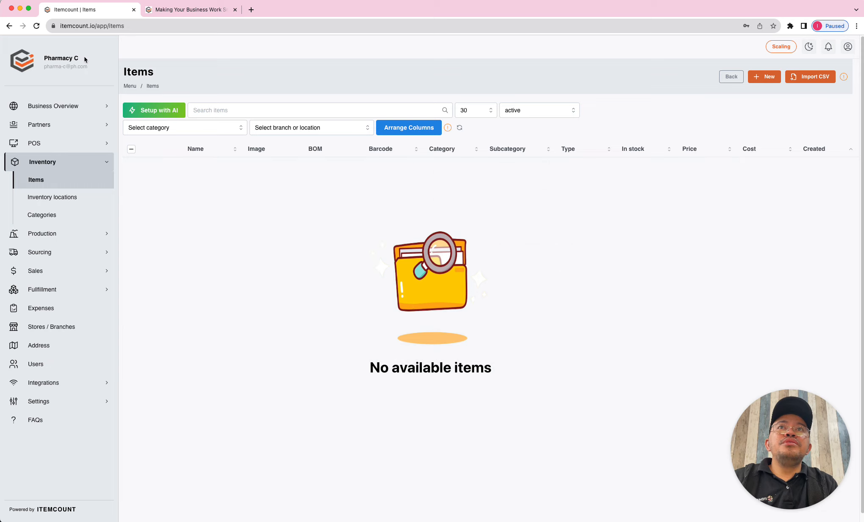
{"action": "left_click_drag", "start_coordinate": [85, 60], "coordinate": [55, 54]}
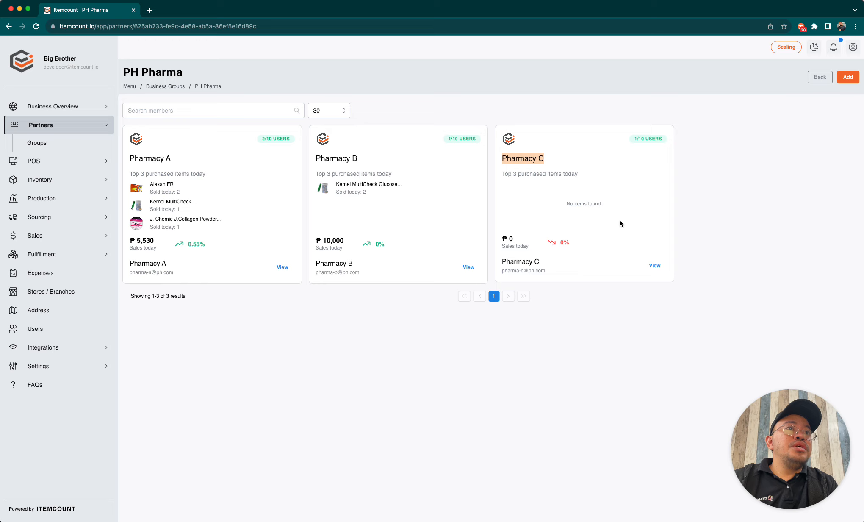
{"action": "left_click", "coordinate": [620, 221]}
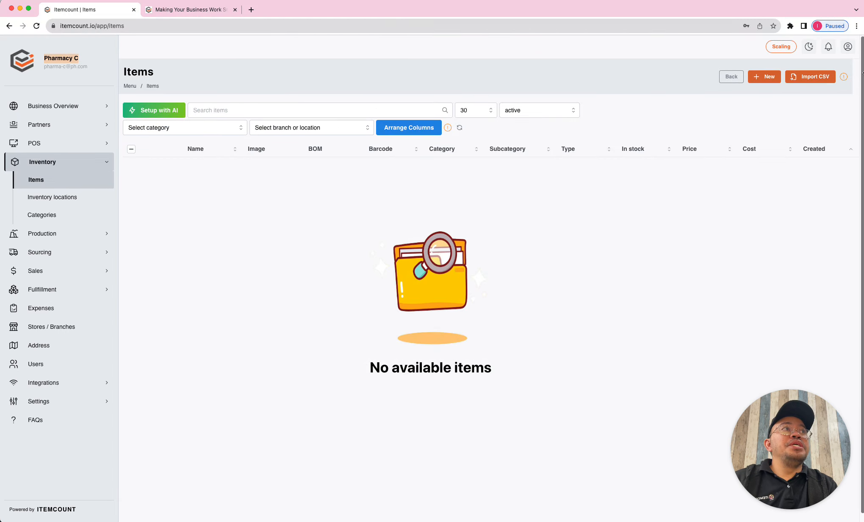
Sign out of the Pharmacy C account and sign in to Pharmacy A with its saved e-mail and password.
{"action": "left_click", "coordinate": [848, 47]}
{"action": "left_click", "coordinate": [799, 83]}
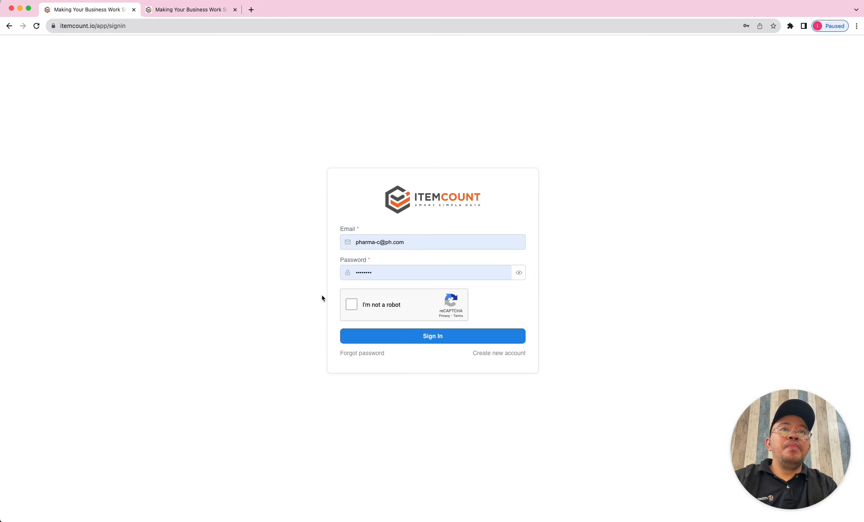
{"action": "left_click", "coordinate": [437, 242]}
{"action": "key", "text": "super+a"}
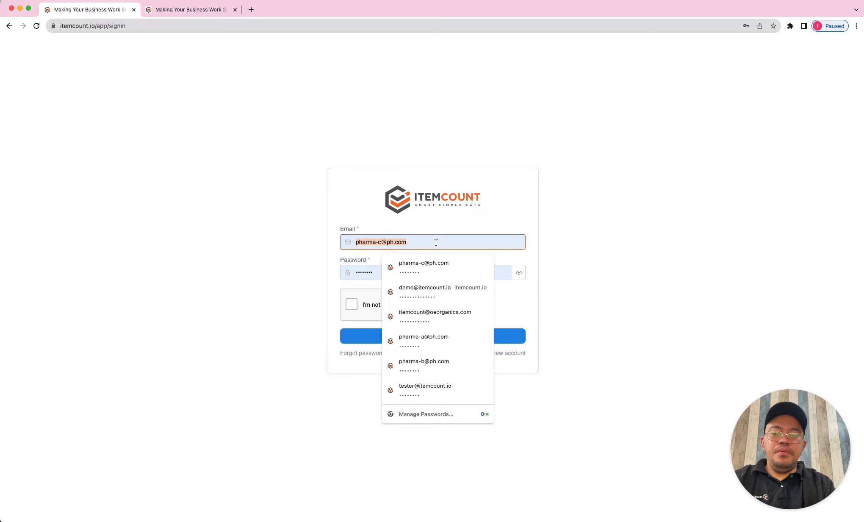
{"action": "type", "text": "p"}
{"action": "left_click", "coordinate": [438, 289]}
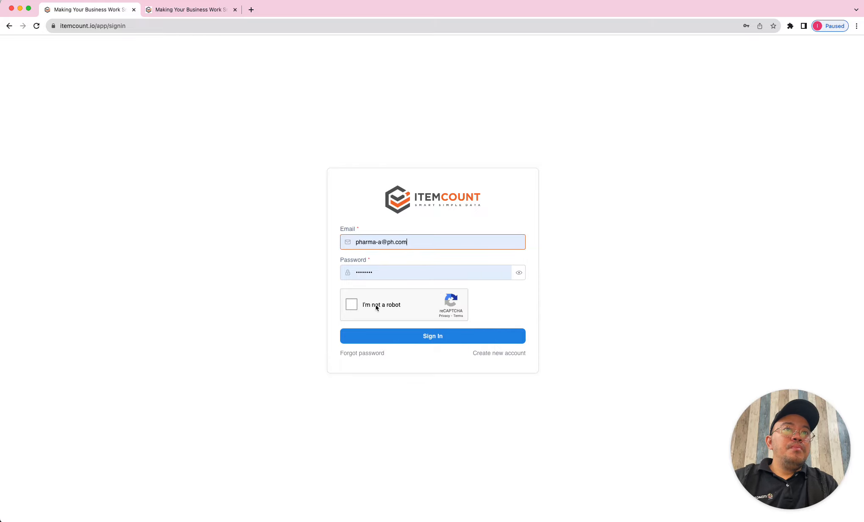
{"action": "left_click", "coordinate": [375, 306]}
{"action": "left_click", "coordinate": [449, 341]}
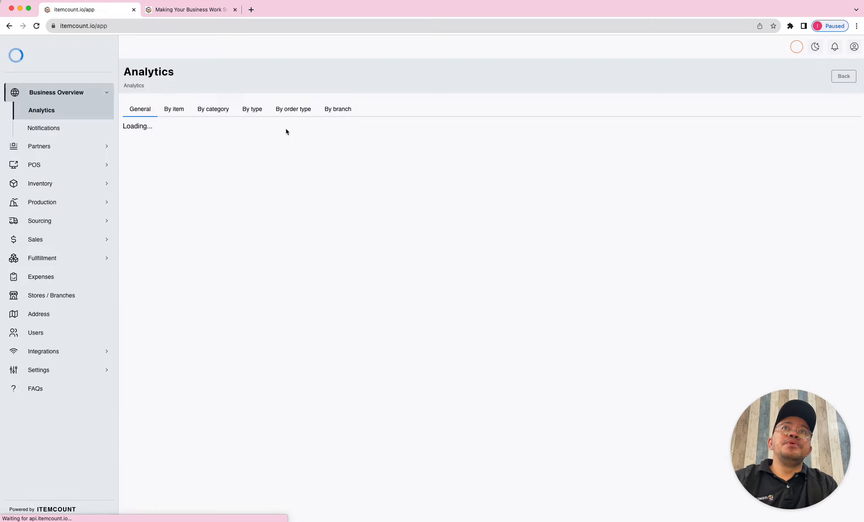
Review Pharmacy A's inventory items and purchase order supplier, referring to the PH Pharma group in the Big Brother window.
{"action": "left_click", "coordinate": [73, 195]}
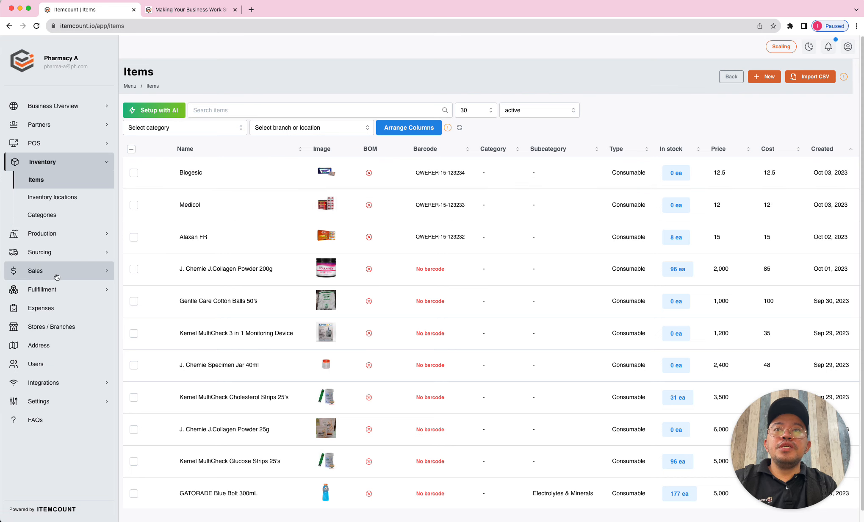
{"action": "left_click", "coordinate": [72, 254]}
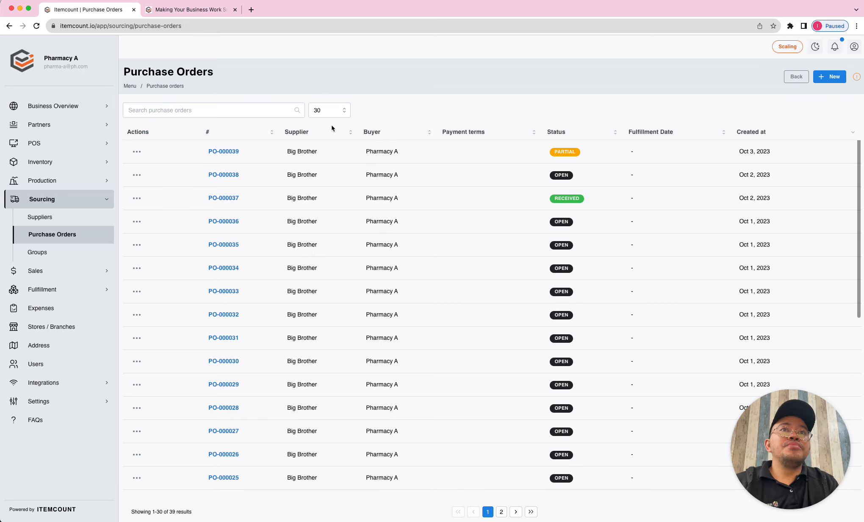
{"action": "left_click_drag", "start_coordinate": [308, 152], "coordinate": [286, 154]}
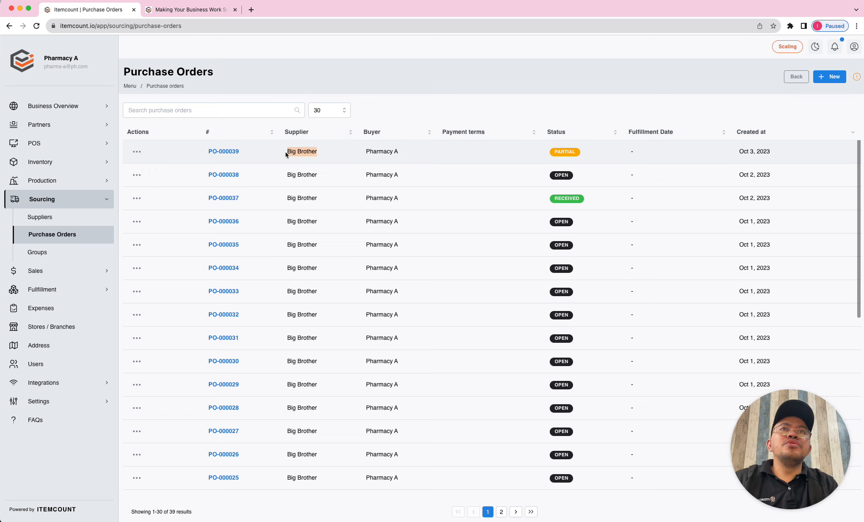
{"action": "key", "text": "super+grave"}
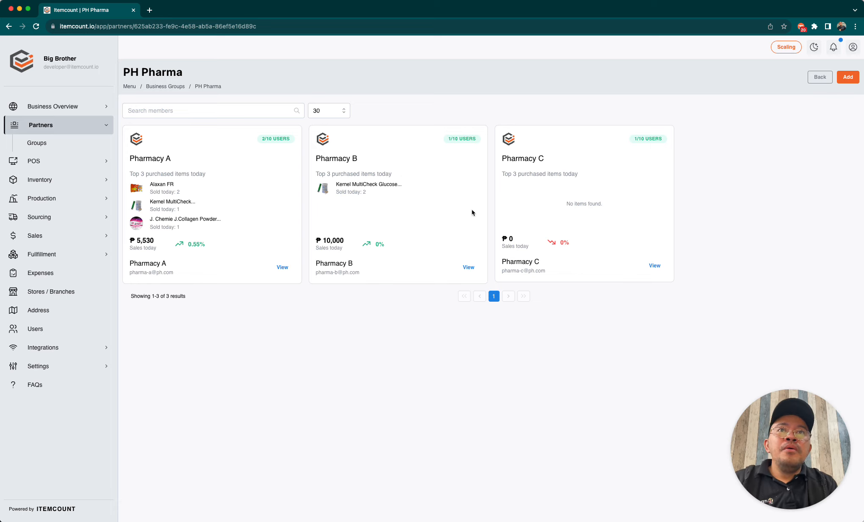
{"action": "key", "text": "super+grave"}
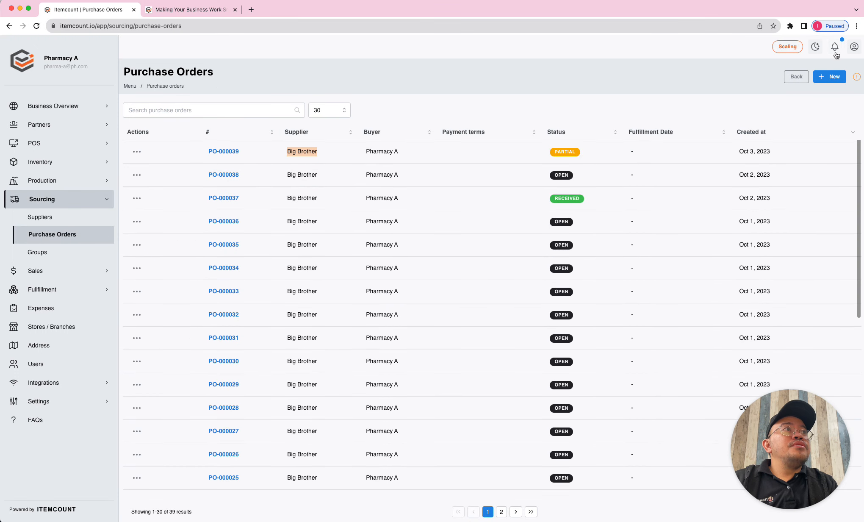
Sign out of Pharmacy A and fill the sign-in form with Pharmacy C's saved e-mail and password.
{"action": "left_click", "coordinate": [853, 47]}
{"action": "left_click", "coordinate": [816, 84]}
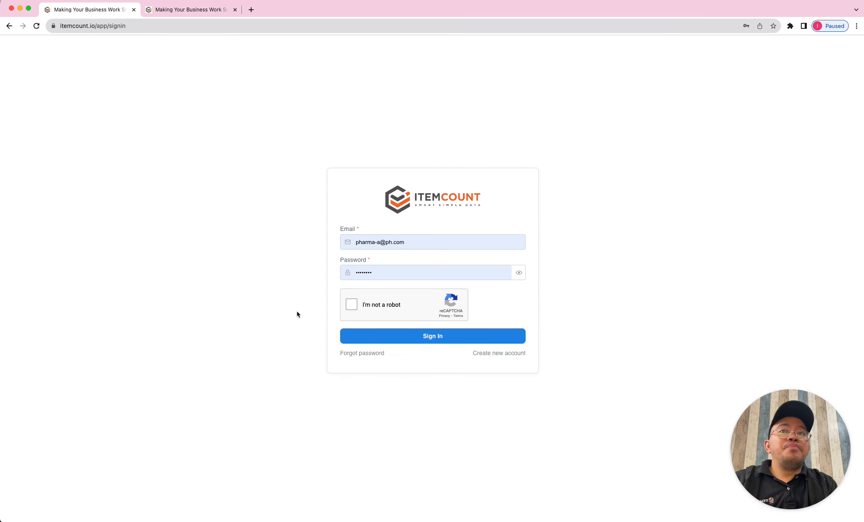
{"action": "left_click", "coordinate": [454, 239]}
{"action": "key", "text": "super+a"}
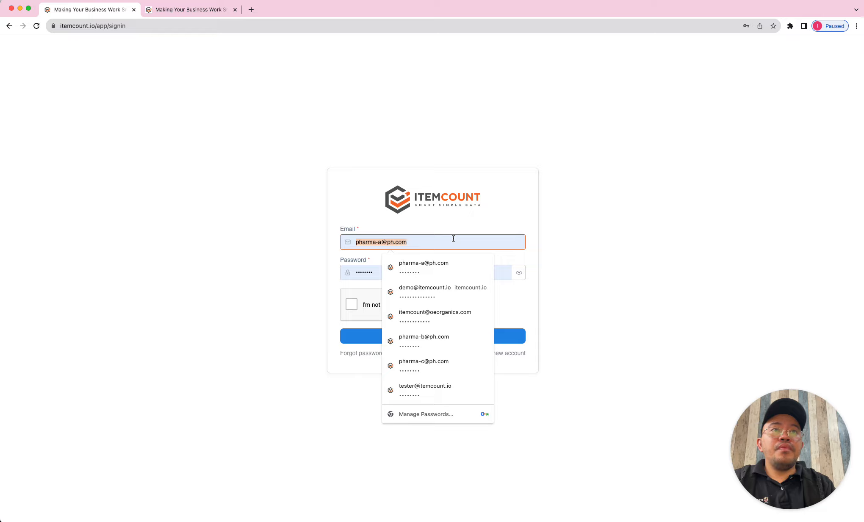
{"action": "type", "text": "pha"}
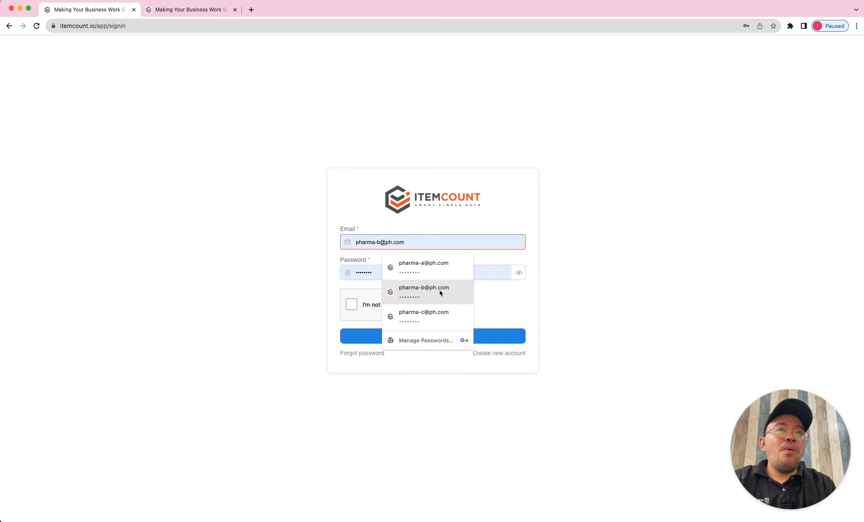
{"action": "left_click", "coordinate": [439, 316]}
Complete the reCAPTCHA by selecting the squares with stairs and sign in to Pharmacy C.
{"action": "left_click", "coordinate": [375, 305]}
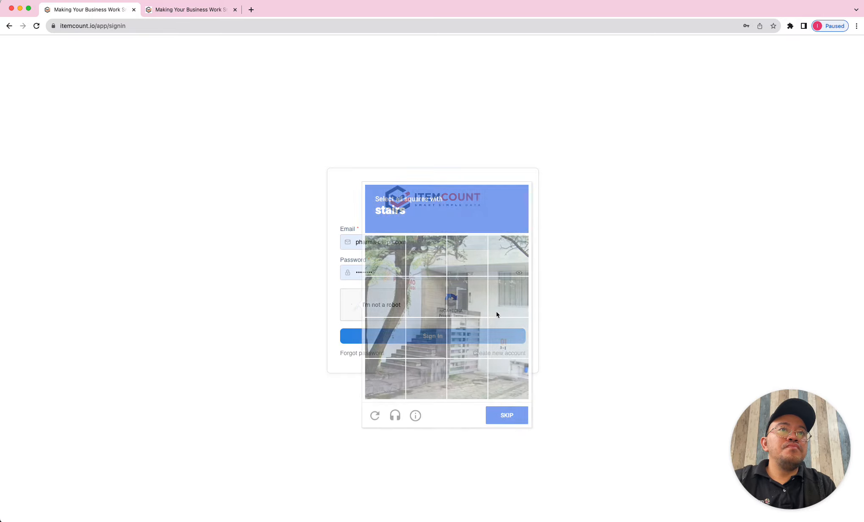
{"action": "left_click", "coordinate": [396, 377]}
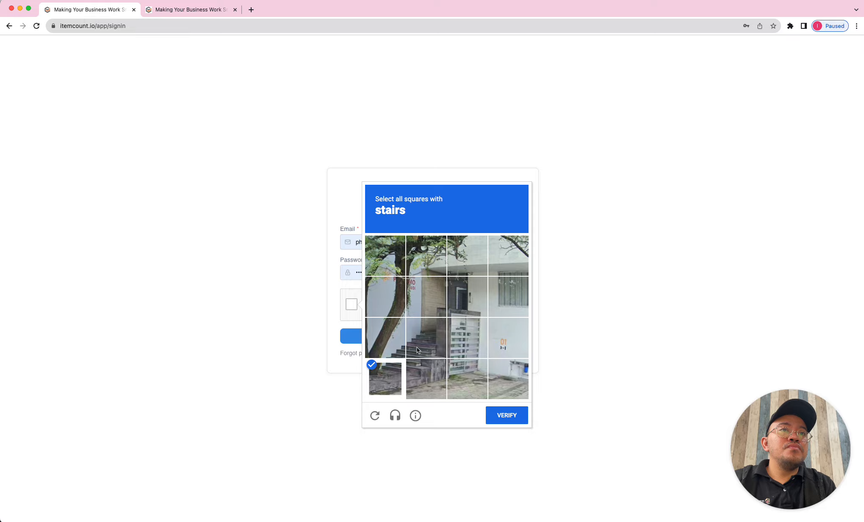
{"action": "left_click", "coordinate": [423, 342]}
{"action": "left_click", "coordinate": [390, 339]}
{"action": "left_click", "coordinate": [434, 375]}
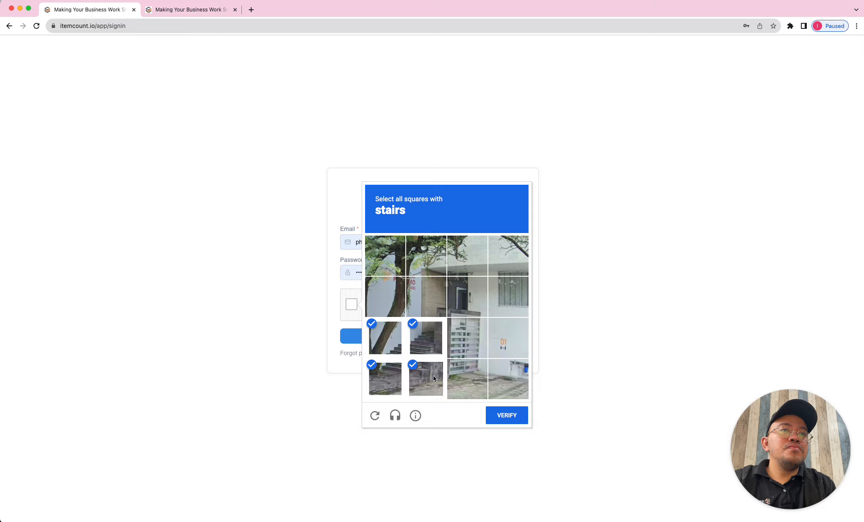
{"action": "left_click", "coordinate": [505, 415]}
{"action": "left_click", "coordinate": [487, 336]}
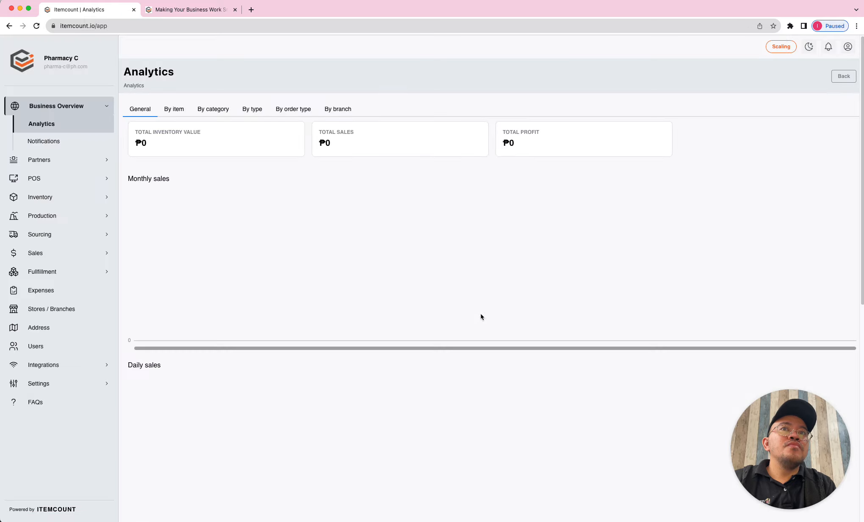
Open the product purchasing page of supplier Bigger Pharma from the PH Pharma sourcing group.
{"action": "left_click", "coordinate": [66, 233]}
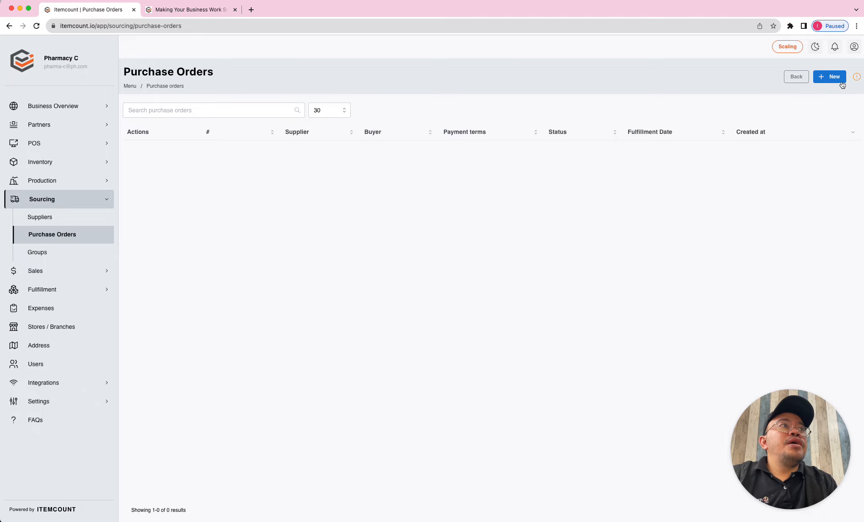
{"action": "left_click", "coordinate": [55, 252]}
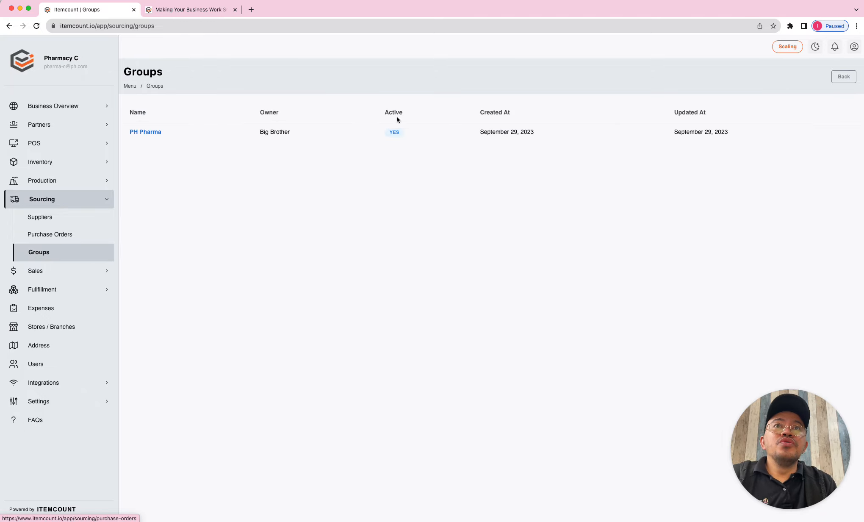
{"action": "left_click", "coordinate": [148, 131]}
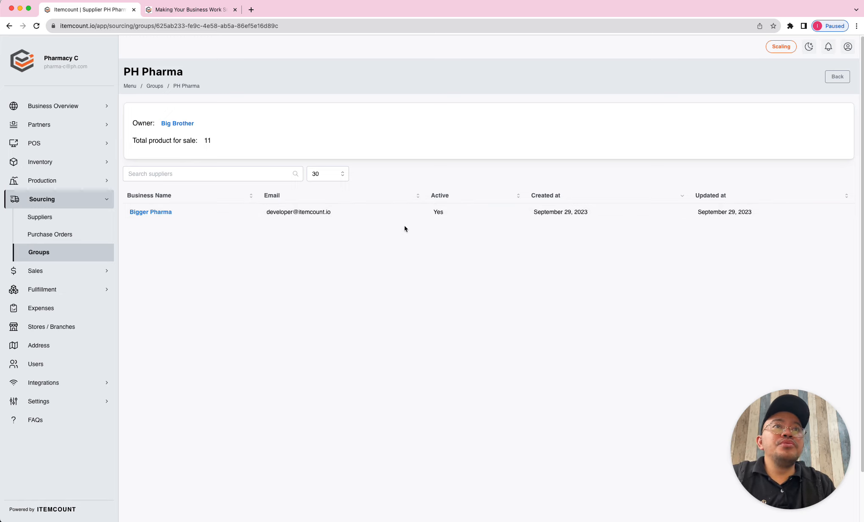
{"action": "left_click", "coordinate": [167, 212]}
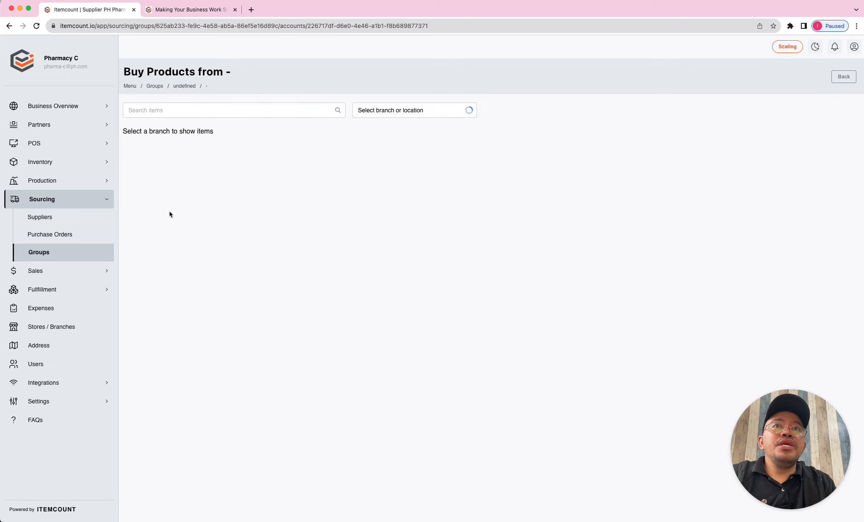
Create a purchase order from branch Bigger Pharma - Main for the first six listed products, Alaxan FR through J. Chemie J.Collagen Powder 25g.
{"action": "left_click", "coordinate": [445, 111]}
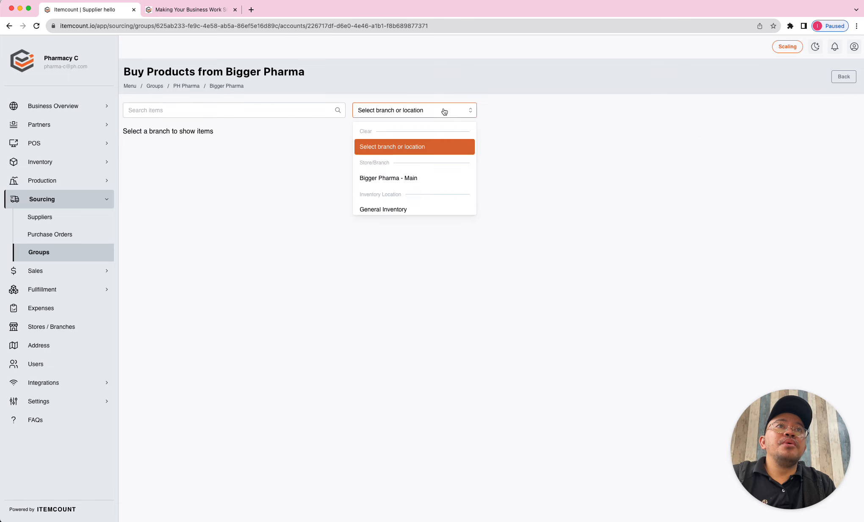
{"action": "left_click", "coordinate": [412, 176]}
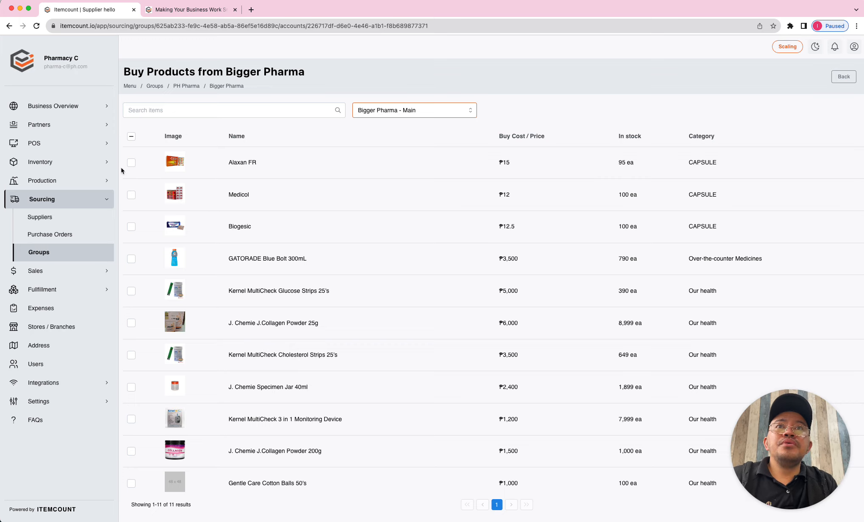
{"action": "left_click", "coordinate": [130, 163]}
{"action": "left_click", "coordinate": [132, 218]}
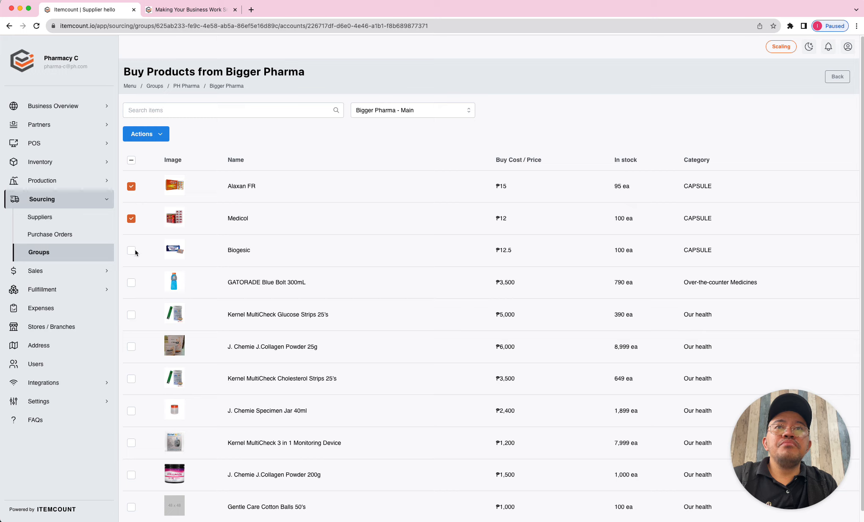
{"action": "left_click", "coordinate": [132, 250]}
{"action": "left_click", "coordinate": [131, 282]}
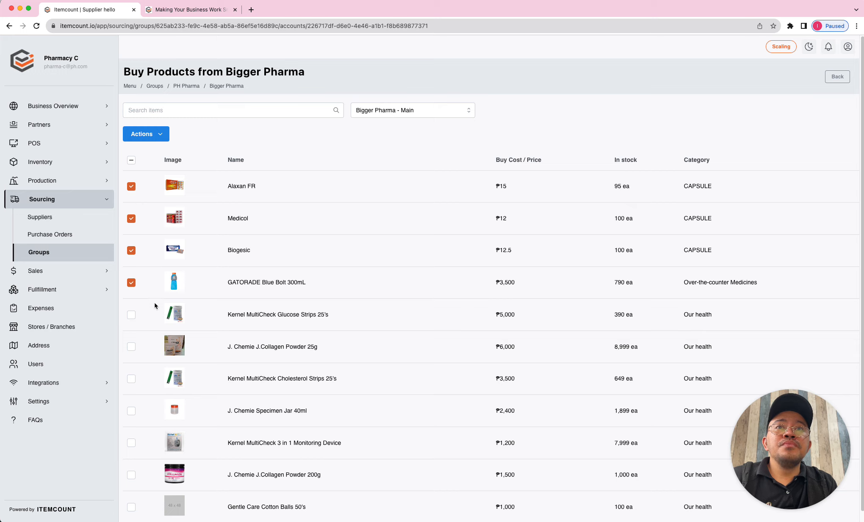
{"action": "left_click", "coordinate": [132, 314]}
{"action": "left_click", "coordinate": [131, 346]}
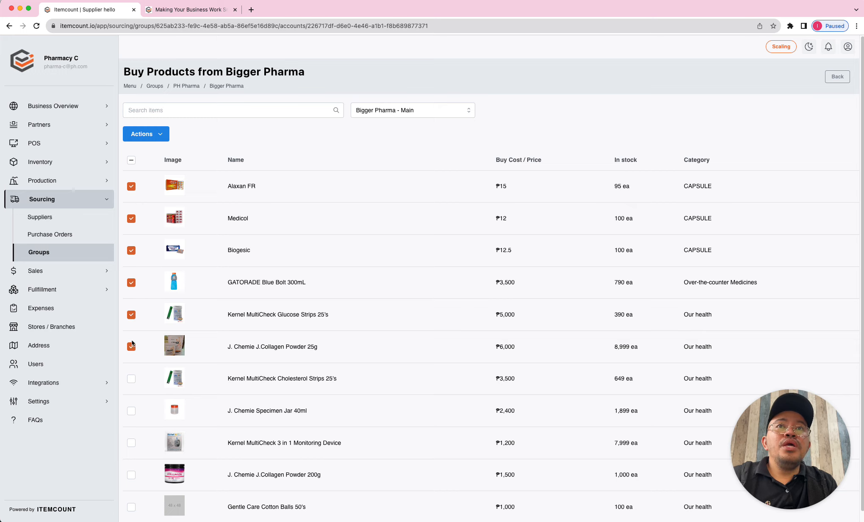
{"action": "left_click", "coordinate": [146, 134]}
{"action": "left_click", "coordinate": [106, 112]}
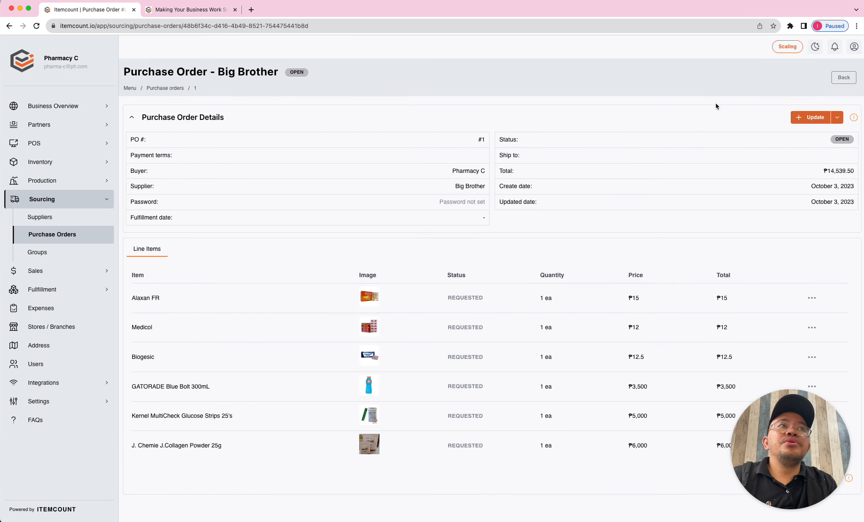
{"action": "left_click_drag", "start_coordinate": [785, 398], "coordinate": [773, 89]}
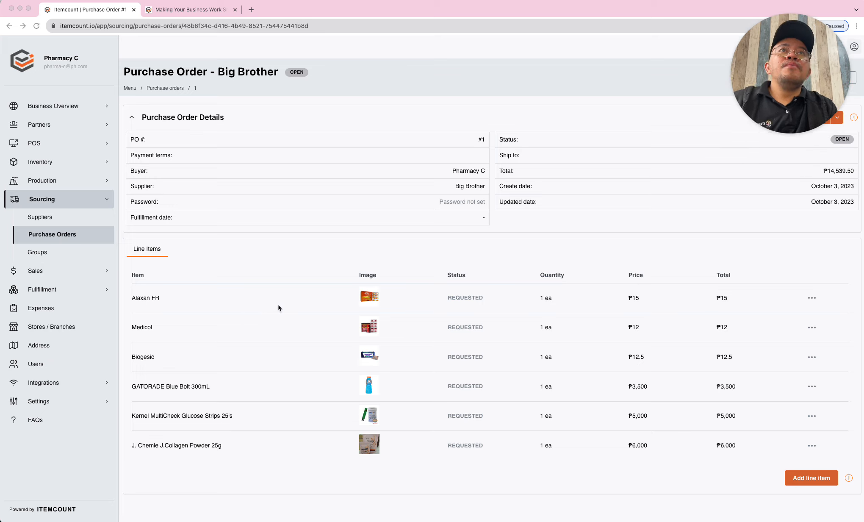
Open Pharmacy C's newest sales order in the Big Brother window and review its line items.
{"action": "key", "text": "super+grave"}
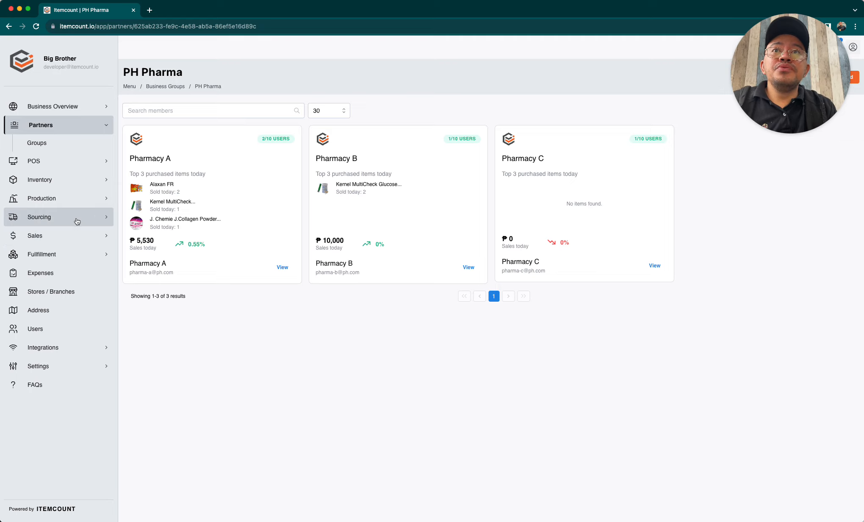
{"action": "left_click", "coordinate": [78, 236]}
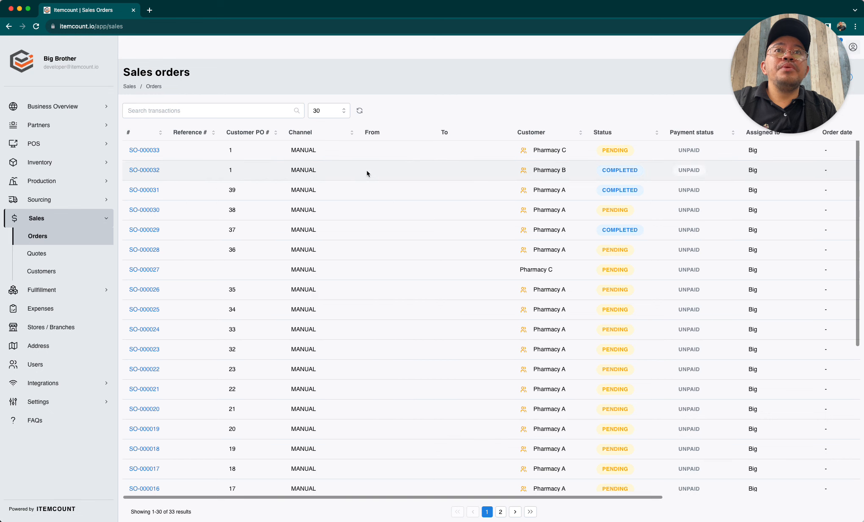
{"action": "left_click", "coordinate": [146, 150]}
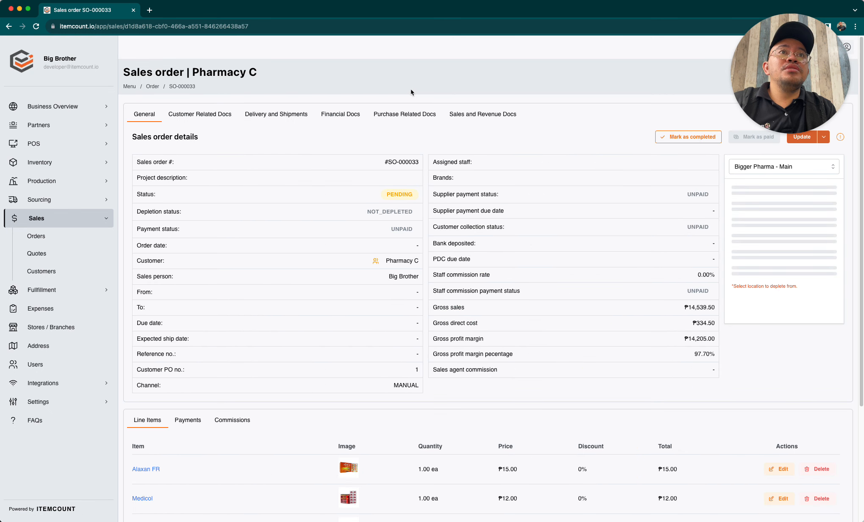
{"action": "scroll", "coordinate": [491, 375], "scroll_direction": "down", "scroll_amount": 5}
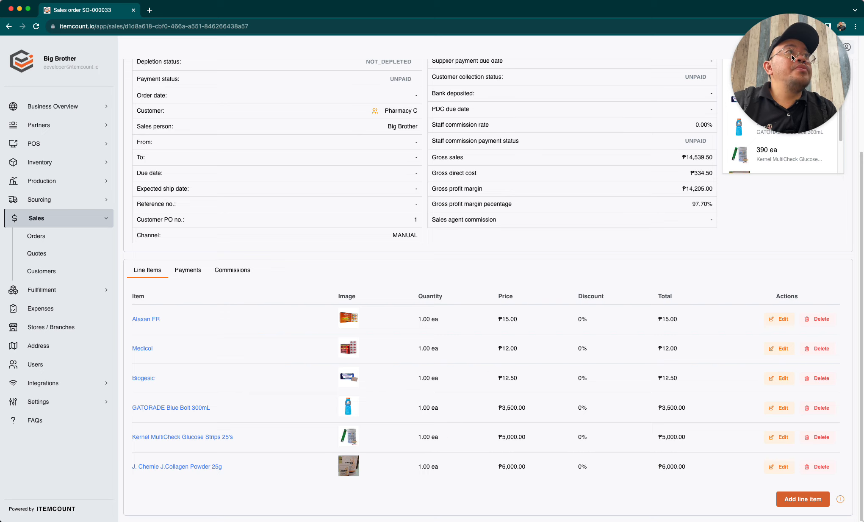
{"action": "left_click_drag", "start_coordinate": [792, 54], "coordinate": [797, 428]}
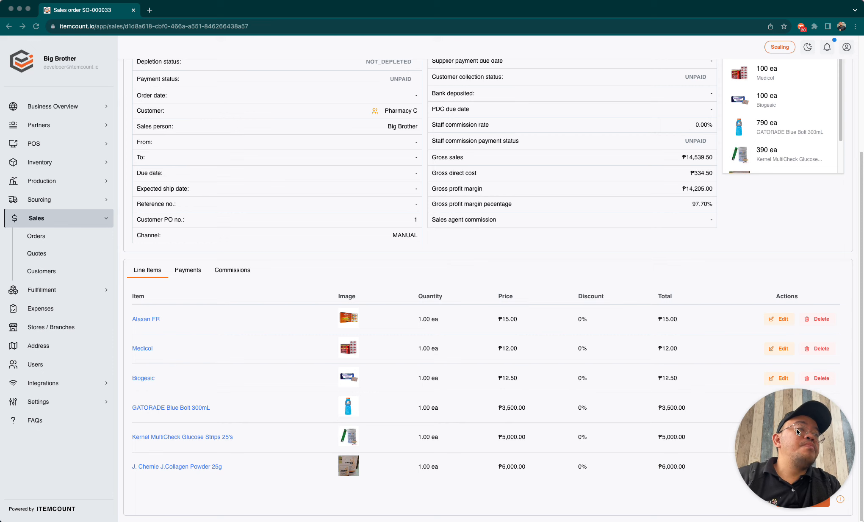
Set the sales order's depletion location to General Inventory and check the line items against that location's stock.
{"action": "scroll", "coordinate": [764, 285], "scroll_direction": "up", "scroll_amount": 4}
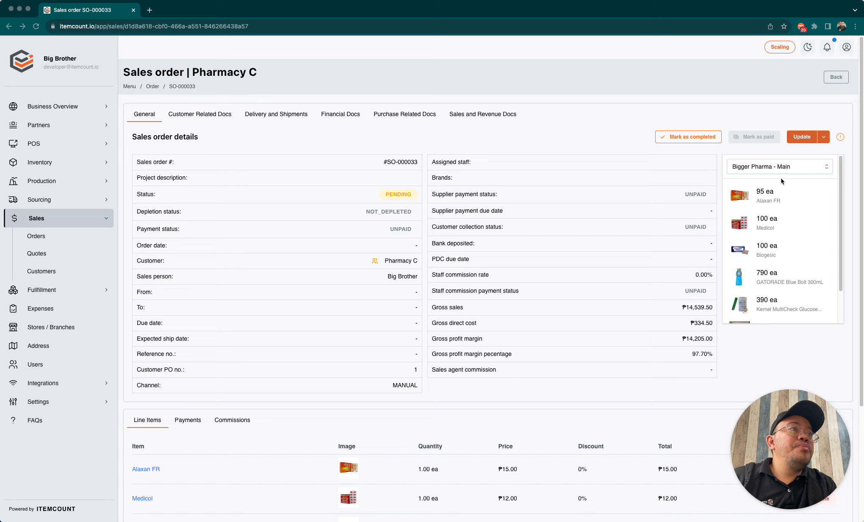
{"action": "left_click", "coordinate": [811, 168]}
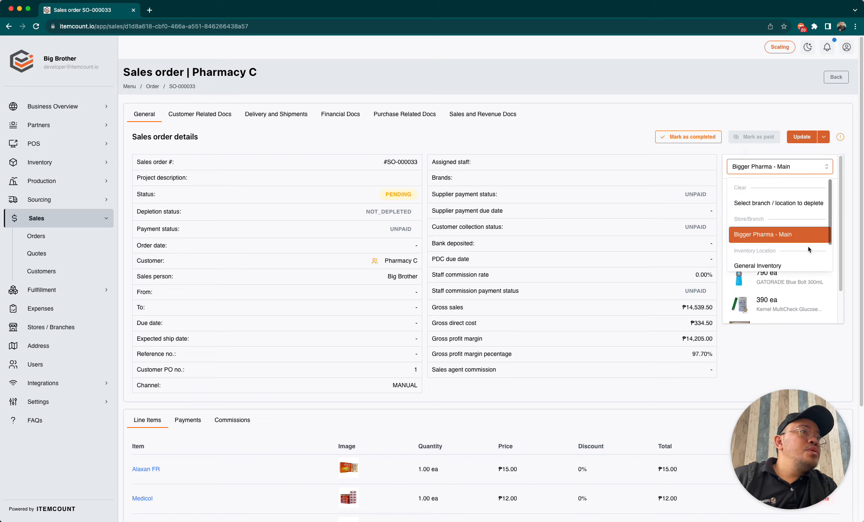
{"action": "scroll", "coordinate": [809, 249], "scroll_direction": "down", "scroll_amount": 1}
{"action": "left_click", "coordinate": [784, 252]}
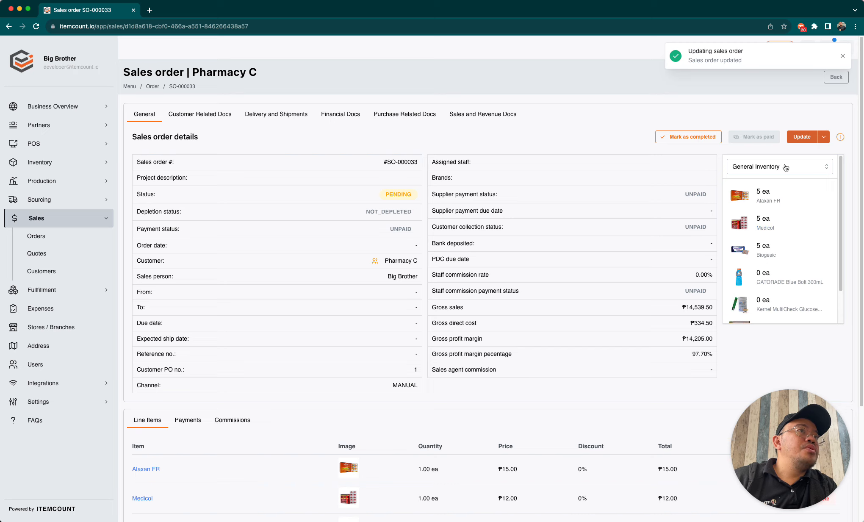
{"action": "scroll", "coordinate": [524, 212], "scroll_direction": "down", "scroll_amount": 4}
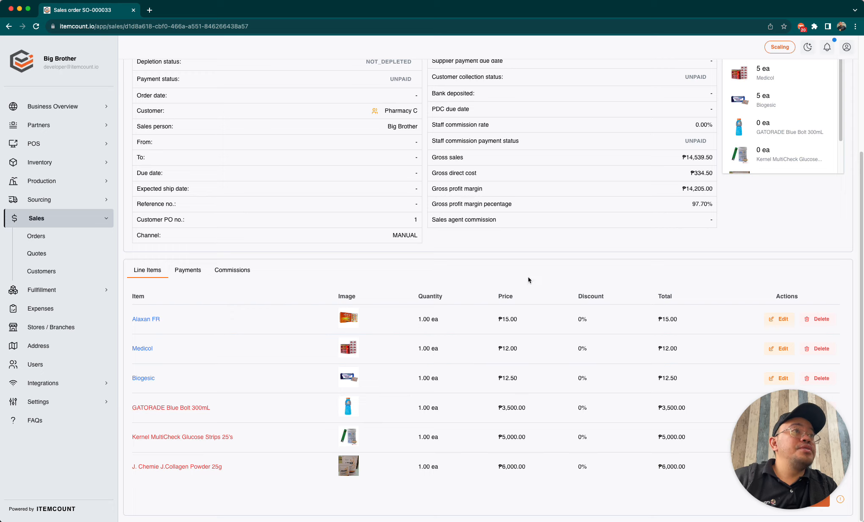
{"action": "scroll", "coordinate": [756, 246], "scroll_direction": "up", "scroll_amount": 5}
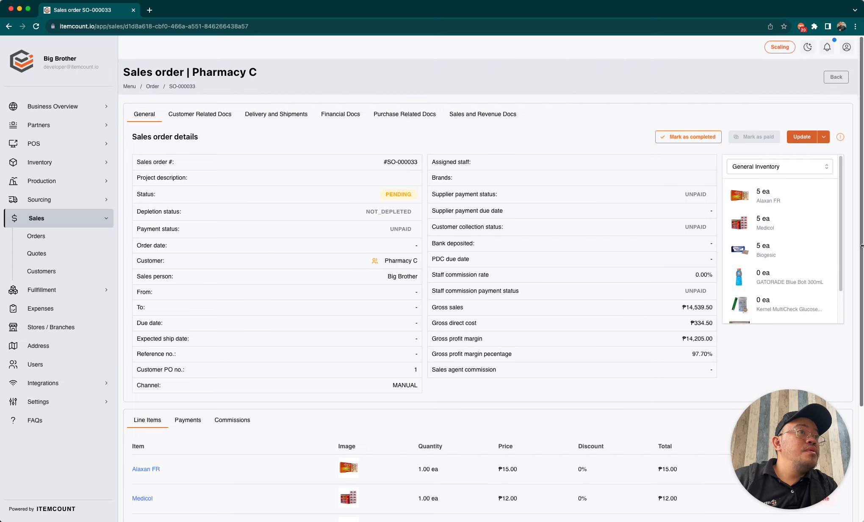
{"action": "scroll", "coordinate": [788, 212], "scroll_direction": "down", "scroll_amount": 2}
{"action": "scroll", "coordinate": [788, 183], "scroll_direction": "up", "scroll_amount": 2}
Set the sales order's depletion location to Bigger Pharma - Main and check the stock and line items.
{"action": "left_click", "coordinate": [775, 170]}
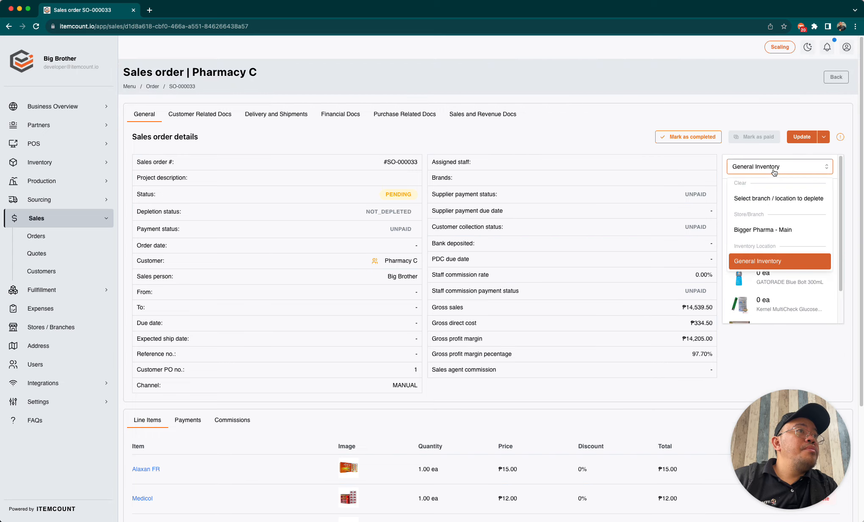
{"action": "left_click", "coordinate": [761, 231]}
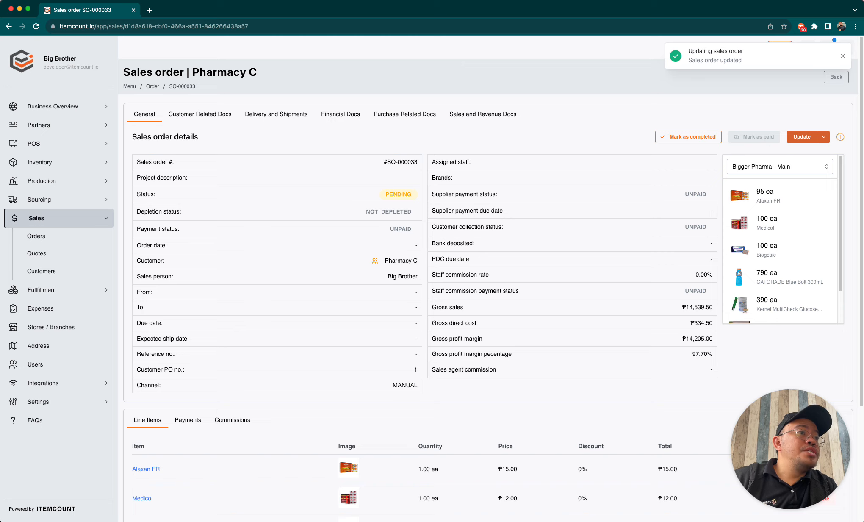
{"action": "scroll", "coordinate": [831, 215], "scroll_direction": "down", "scroll_amount": 2}
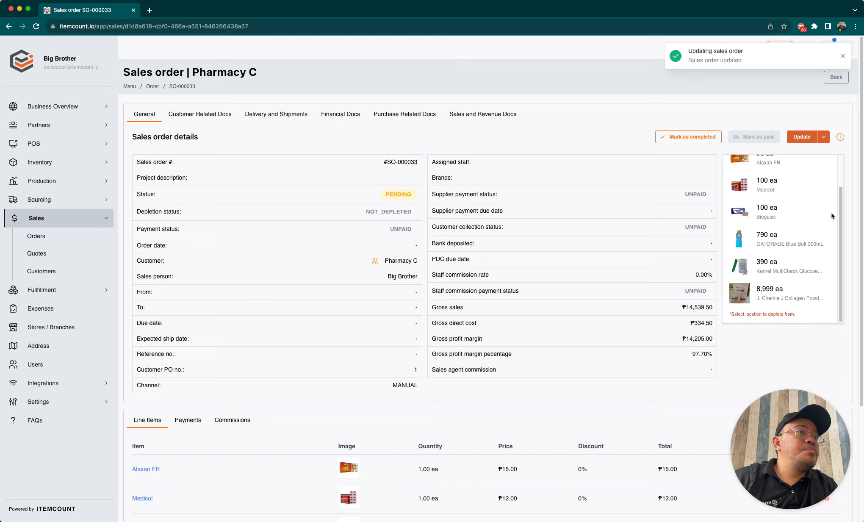
{"action": "scroll", "coordinate": [299, 329], "scroll_direction": "down", "scroll_amount": 5}
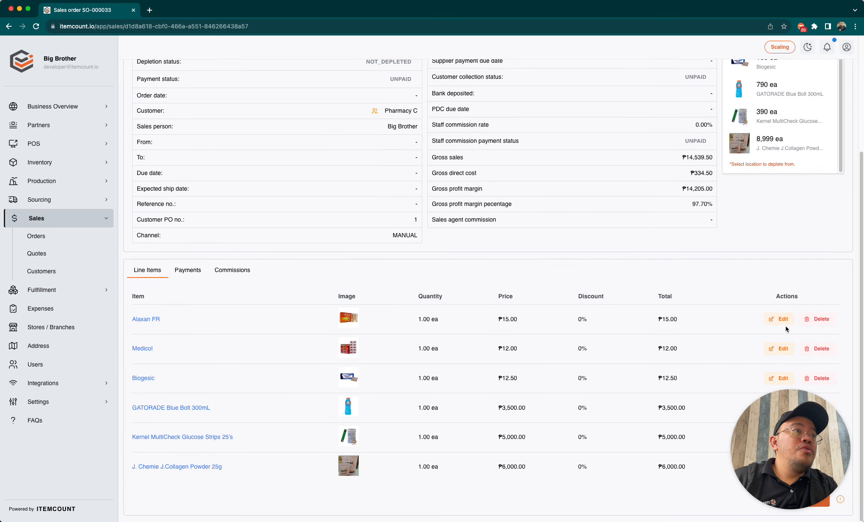
{"action": "scroll", "coordinate": [616, 365], "scroll_direction": "up", "scroll_amount": 4}
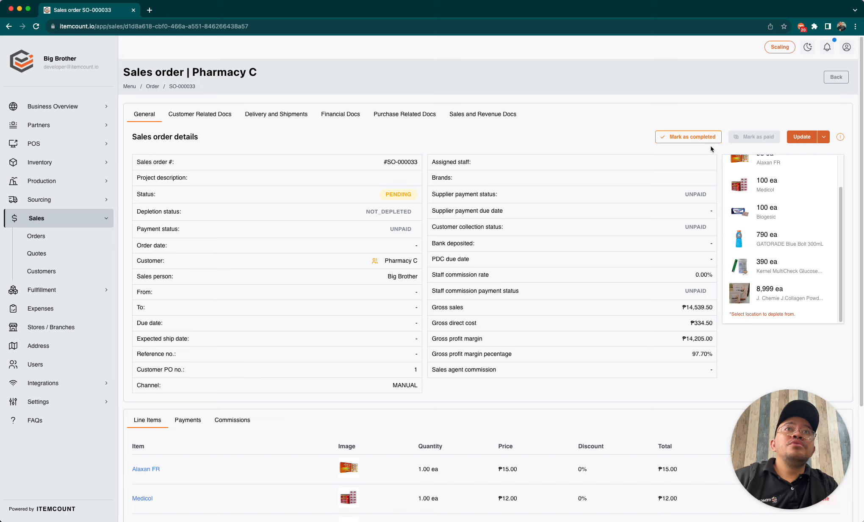
Check the purchase order in the Pharmacy C window, and mark the sales order in the Big Brother window as completed.
{"action": "key", "text": "super+grave"}
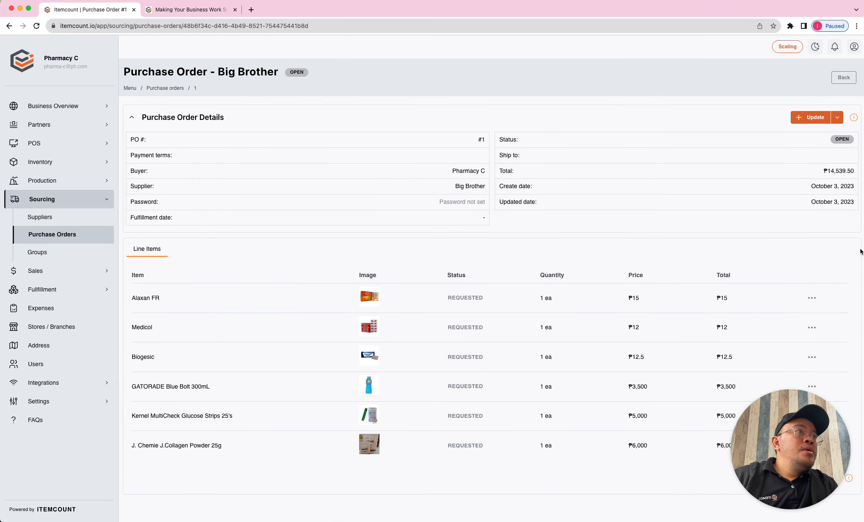
{"action": "key", "text": "super+grave"}
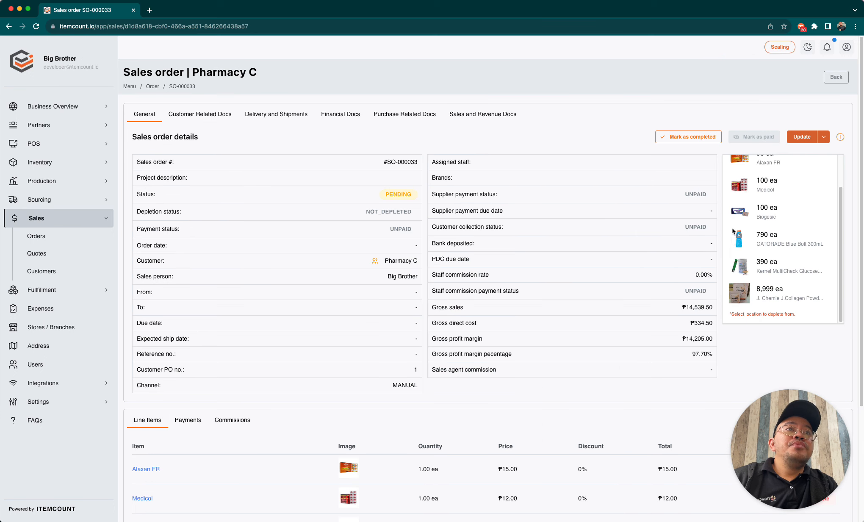
{"action": "left_click", "coordinate": [679, 142]}
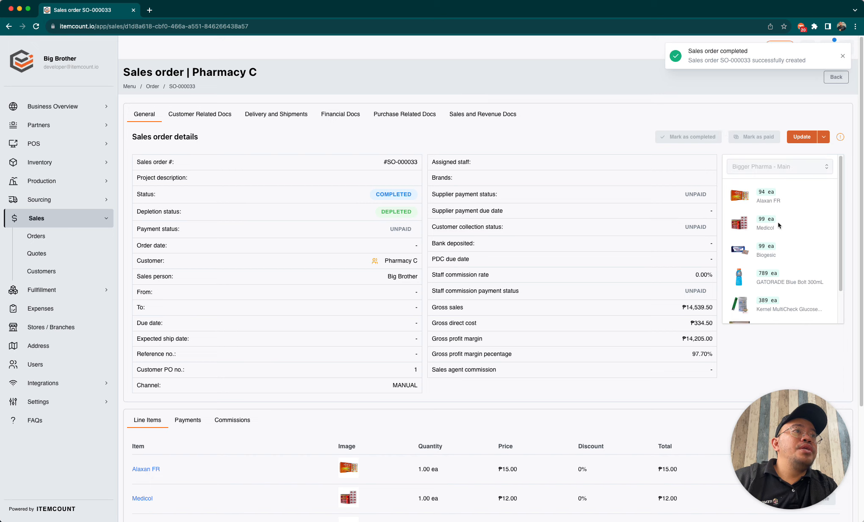
{"action": "scroll", "coordinate": [555, 216], "scroll_direction": "down", "scroll_amount": 3}
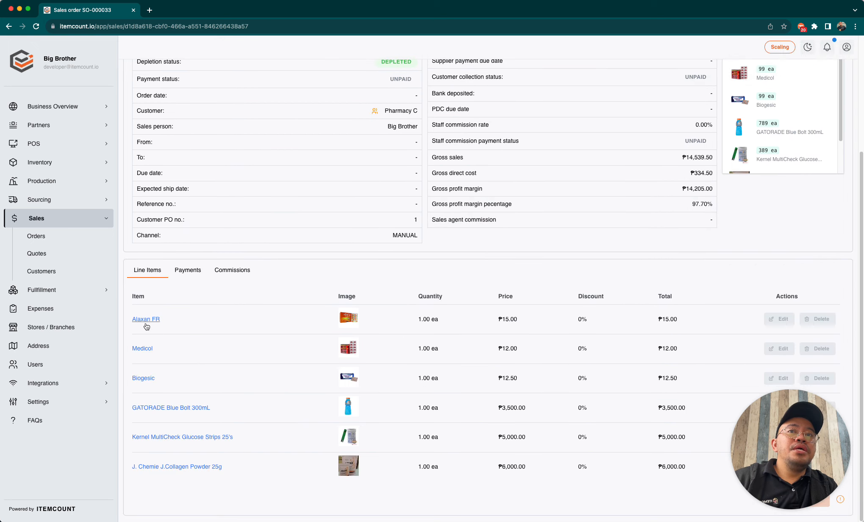
Check the purchase order's status in the Pharmacy C window.
{"action": "key", "text": "super+grave"}
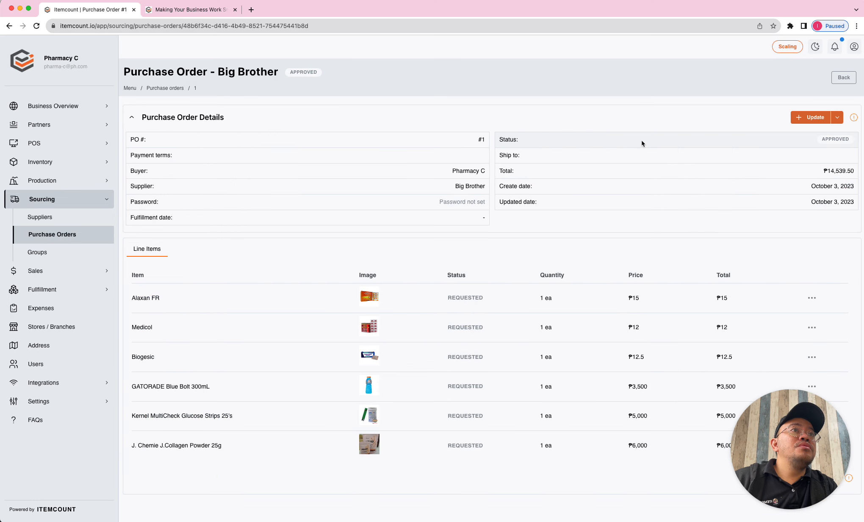
{"action": "double_click", "coordinate": [838, 138]}
{"action": "left_click_drag", "start_coordinate": [814, 475], "coordinate": [809, 328]}
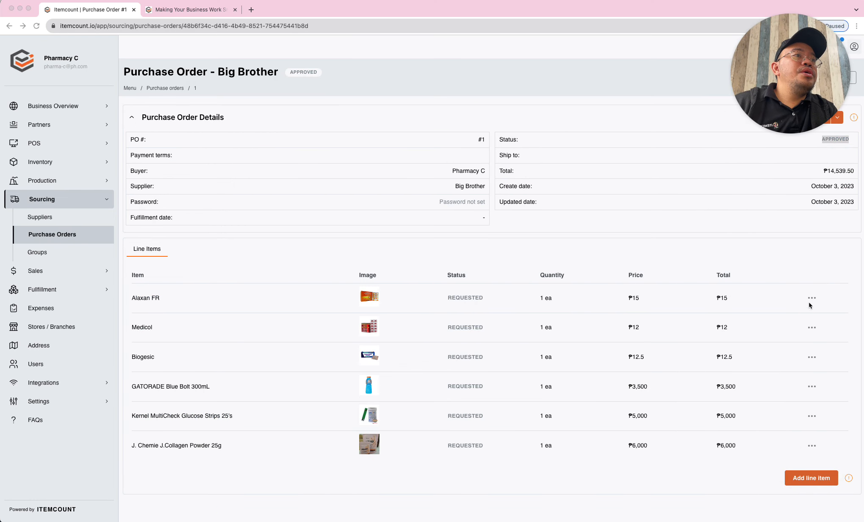
{"action": "left_click", "coordinate": [812, 298]}
{"action": "left_click", "coordinate": [772, 363]}
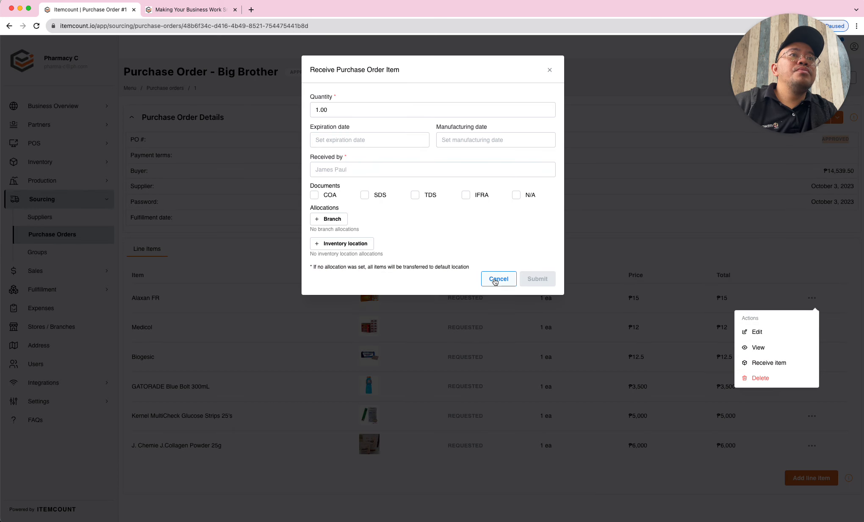
{"action": "left_click", "coordinate": [495, 282]}
{"action": "left_click_drag", "start_coordinate": [756, 67], "coordinate": [767, 441]}
Receive all items of the purchase order and open Pharmacy C's inventory items list.
{"action": "left_click", "coordinate": [838, 119]}
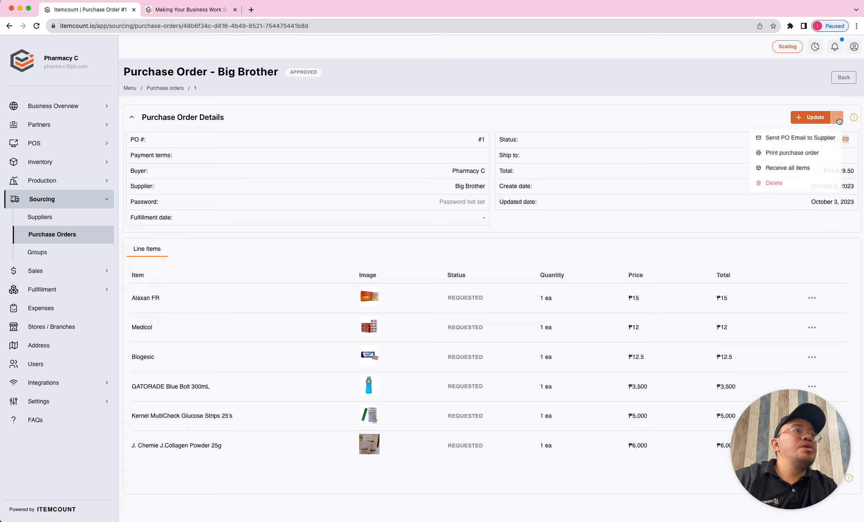
{"action": "left_click", "coordinate": [806, 168]}
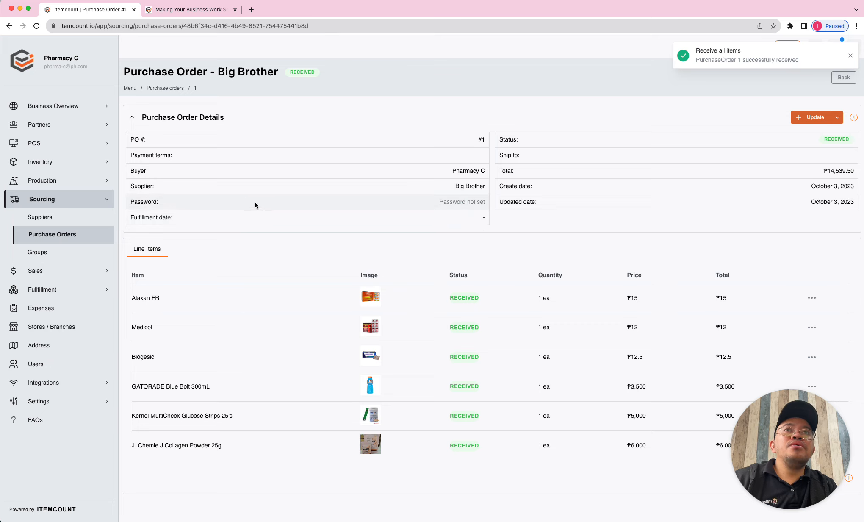
{"action": "left_click", "coordinate": [44, 163]}
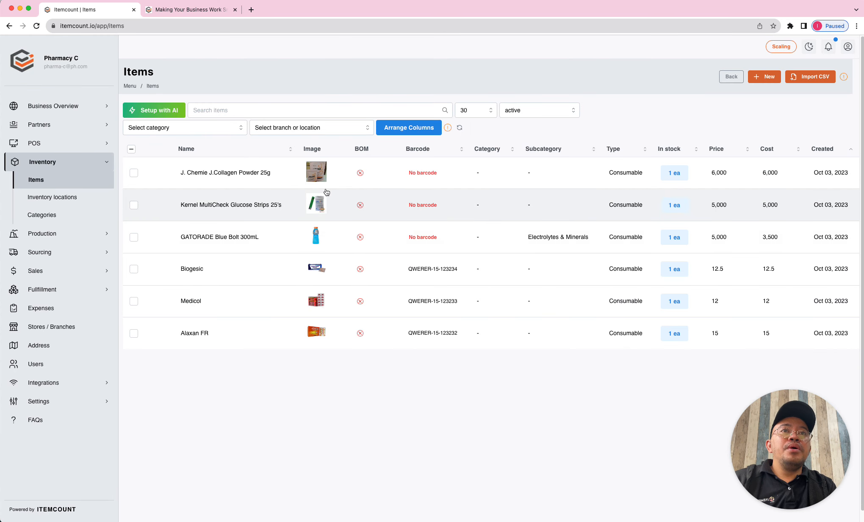
Mark the inventory item GATORADE Blue Bolt 300mL as for sale and save the changes.
{"action": "left_click", "coordinate": [385, 235]}
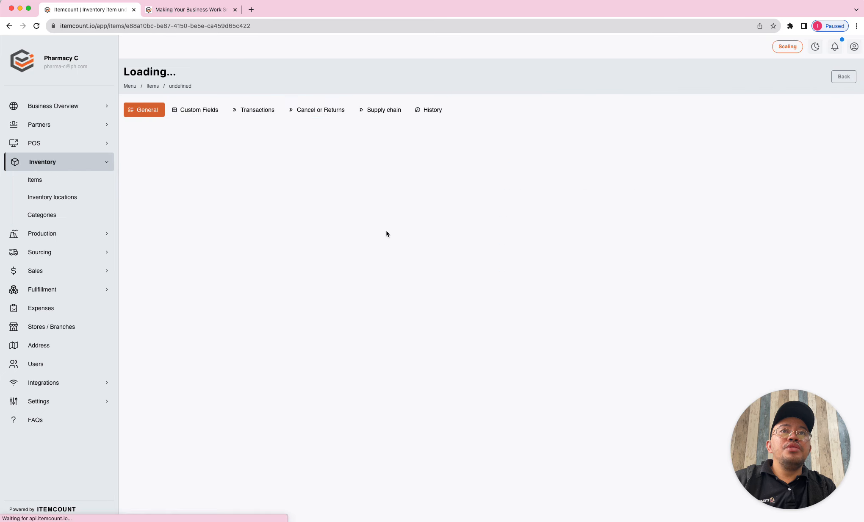
{"action": "left_click", "coordinate": [140, 340]}
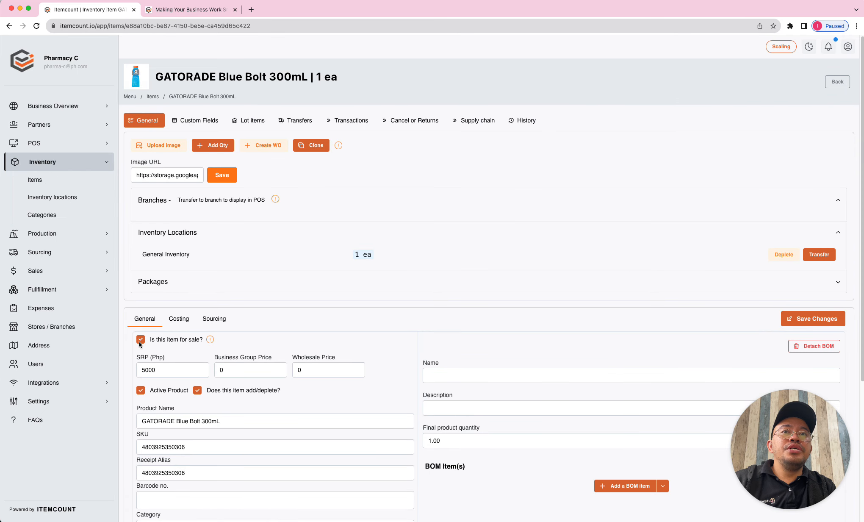
{"action": "left_click", "coordinate": [814, 321]}
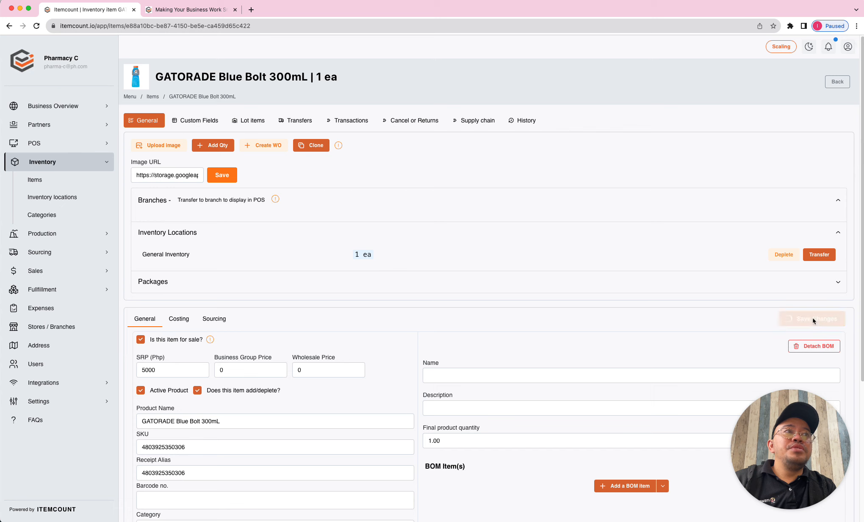
Transfer 1 unit of GATORADE Blue Bolt 300mL from General Inventory to the branch Pharmacy C - Main, filling in the receiver's initials.
{"action": "left_click", "coordinate": [819, 254]}
{"action": "left_click", "coordinate": [783, 292]}
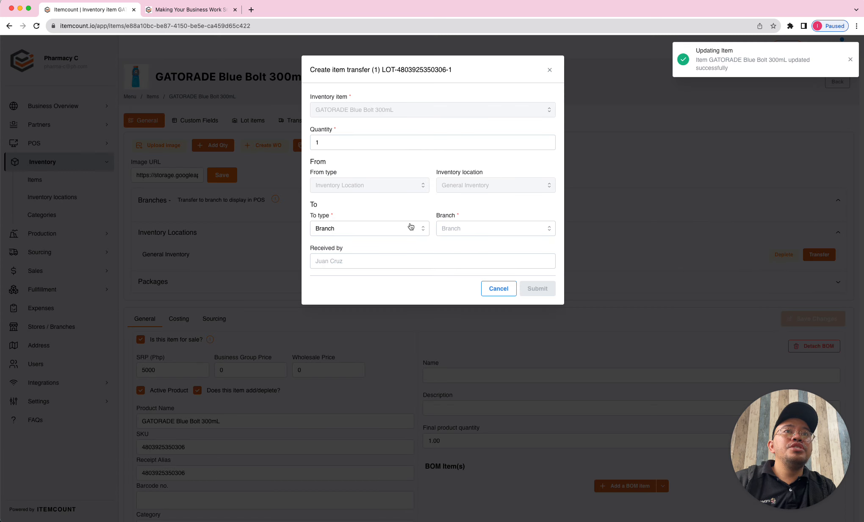
{"action": "left_click", "coordinate": [466, 229]}
{"action": "left_click", "coordinate": [474, 250]}
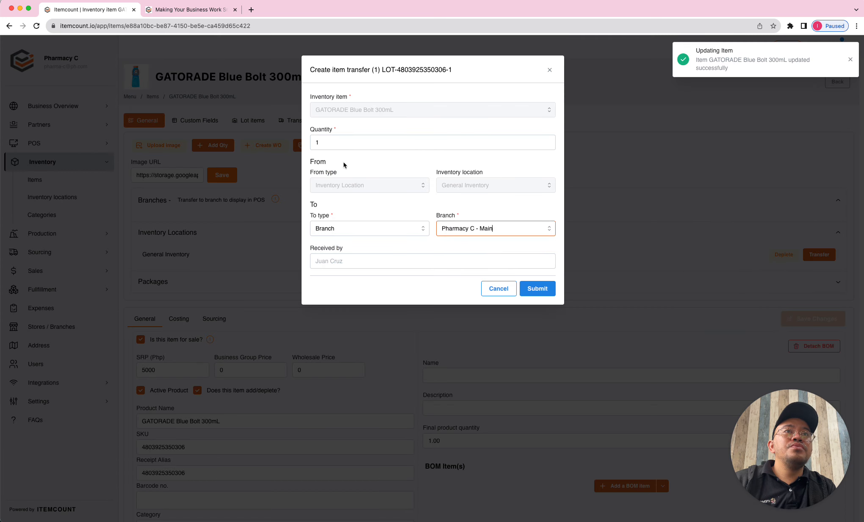
{"action": "left_click", "coordinate": [362, 261]}
{"action": "type", "text": "JC"}
{"action": "left_click", "coordinate": [536, 288]}
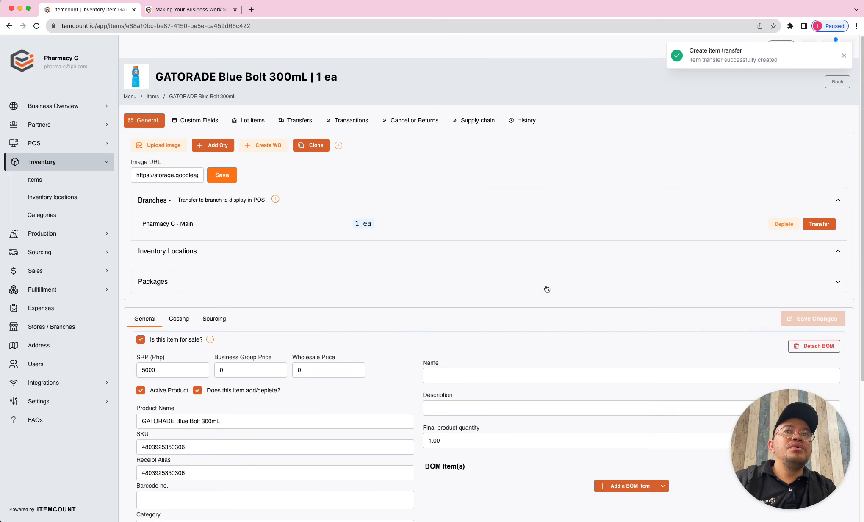
Sell one GATORADE Blue Bolt 300mL through the POS with the exact cash payment, and close the completed order.
{"action": "left_click", "coordinate": [66, 142]}
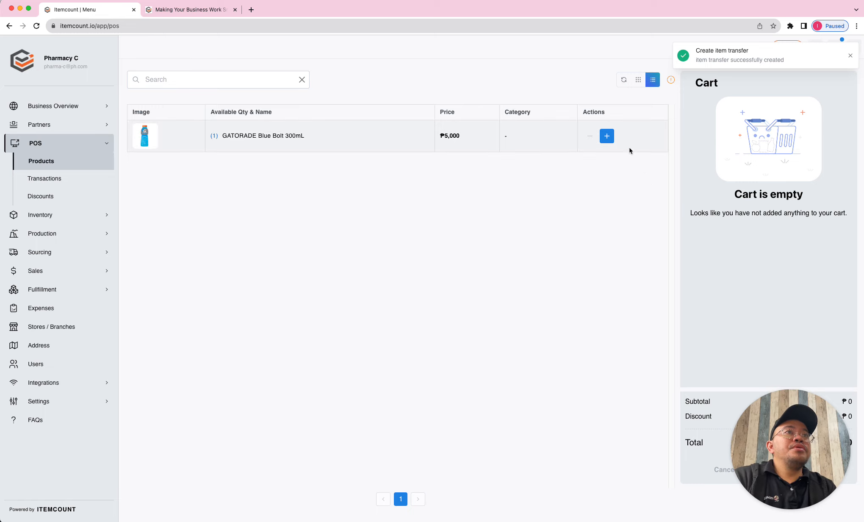
{"action": "left_click", "coordinate": [609, 137]}
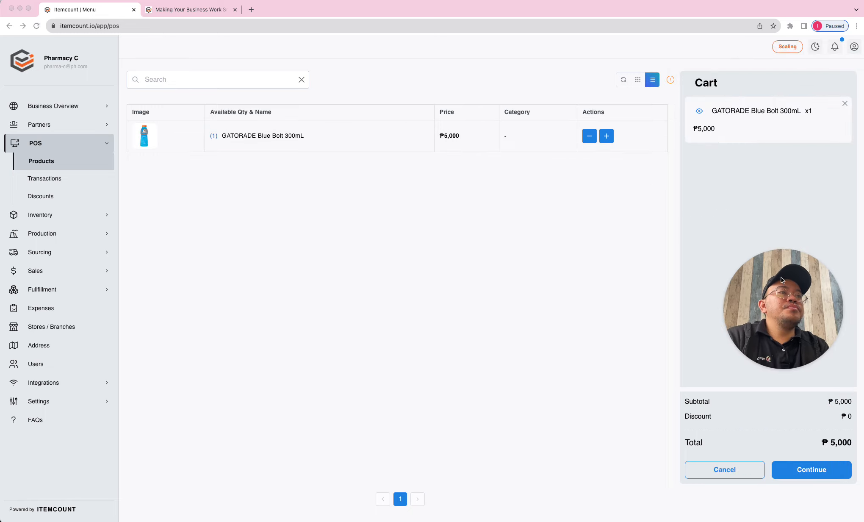
{"action": "left_click", "coordinate": [811, 474]}
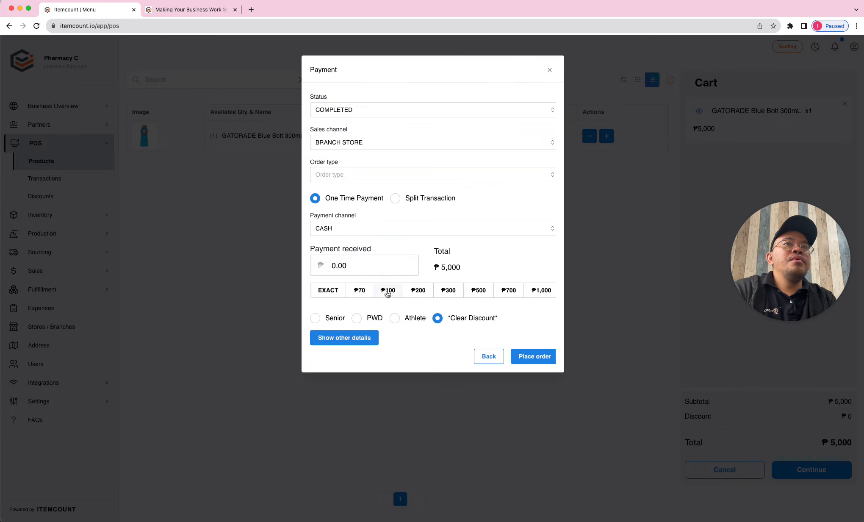
{"action": "left_click", "coordinate": [326, 290]}
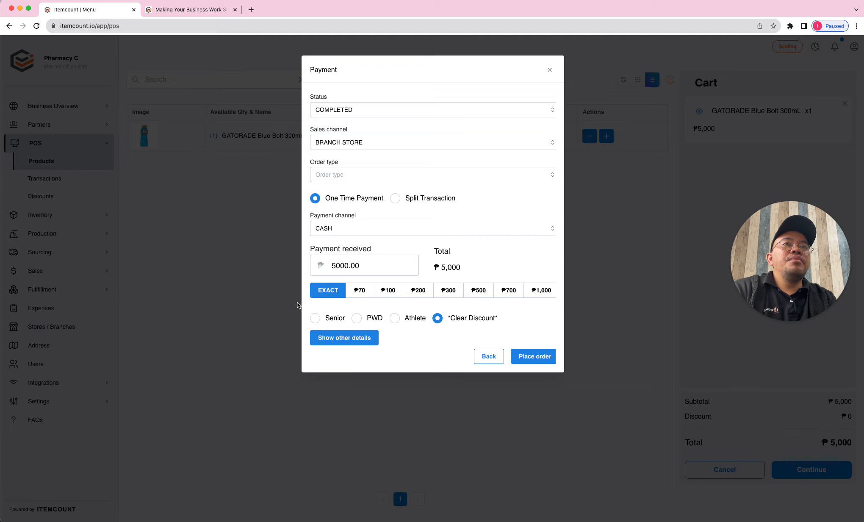
{"action": "left_click", "coordinate": [534, 357]}
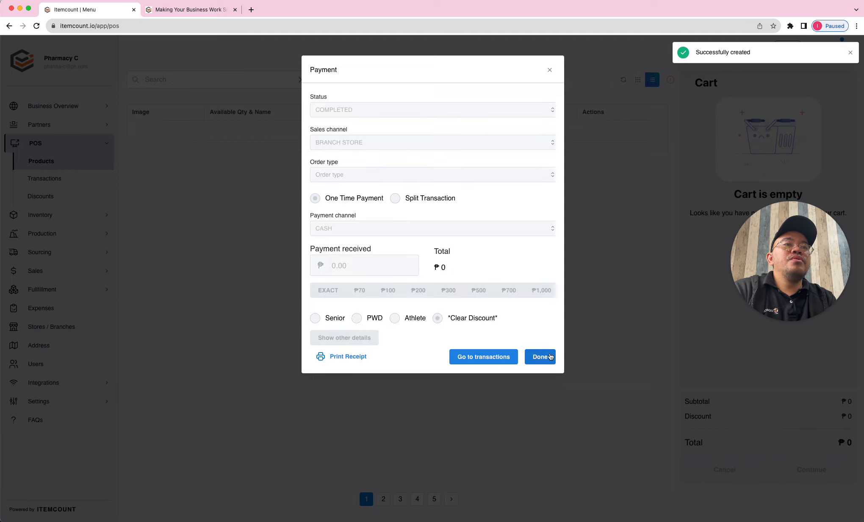
{"action": "left_click", "coordinate": [541, 356]}
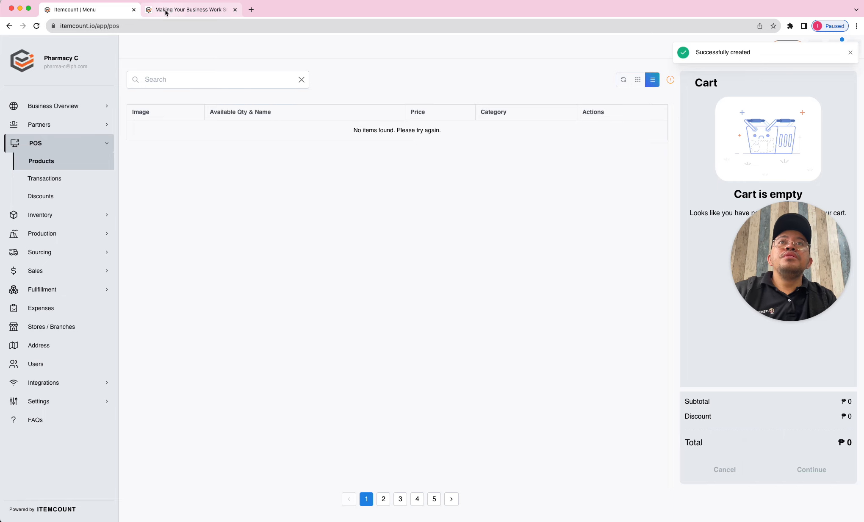
In the Big Brother window, open the PH Pharma business group and refresh its member sales overview.
{"action": "key", "text": "super+grave"}
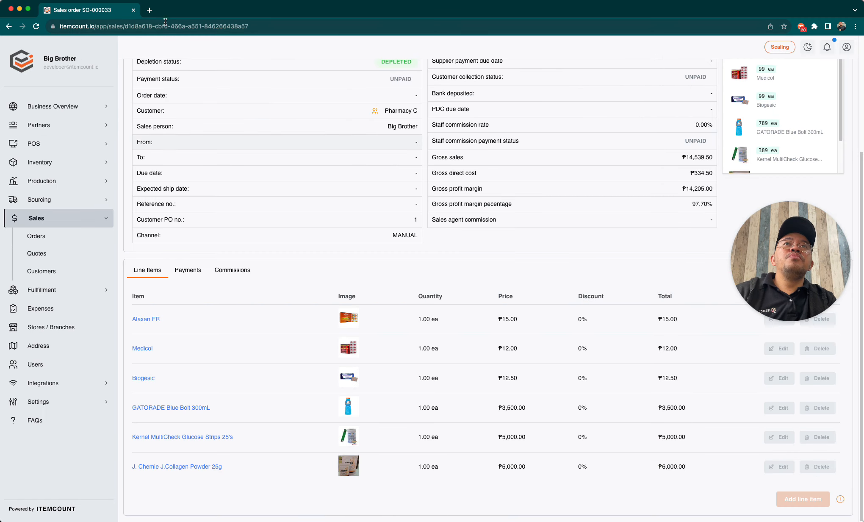
{"action": "left_click", "coordinate": [41, 125]}
{"action": "left_click", "coordinate": [189, 175]}
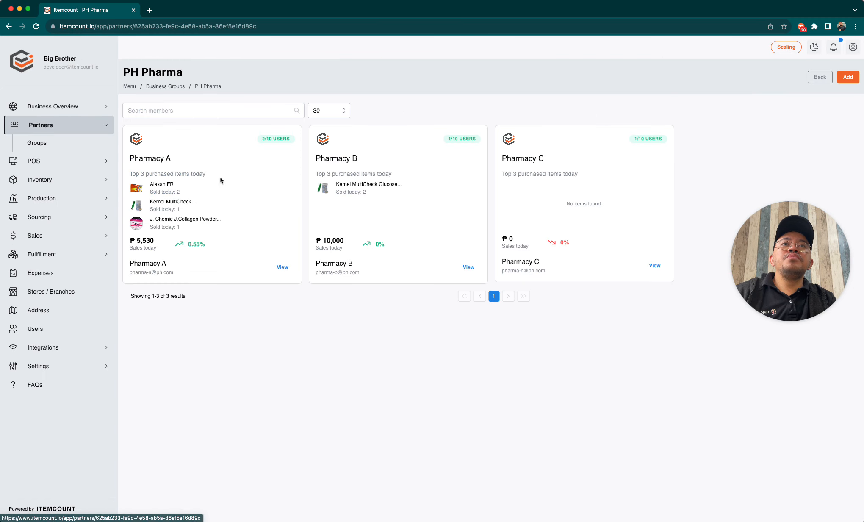
{"action": "key", "text": "super+r"}
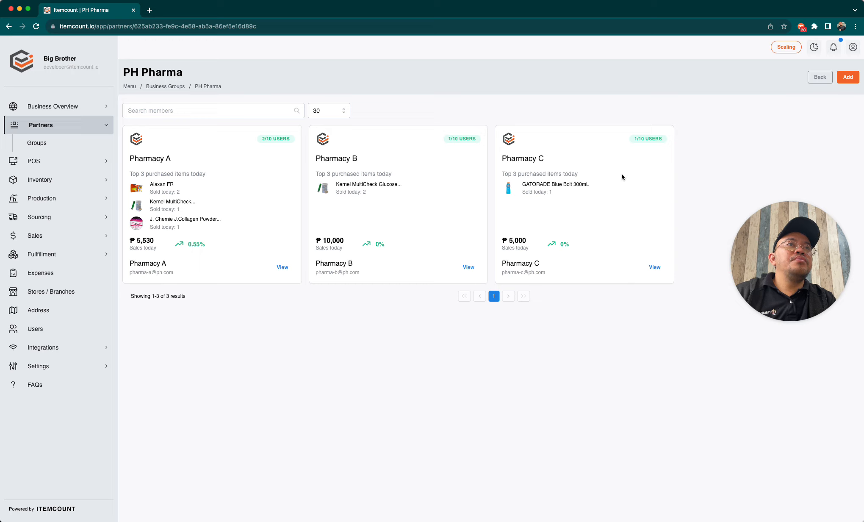
View Pharmacy C's stock from the group, filtered to the General Inventory location.
{"action": "left_click", "coordinate": [655, 267]}
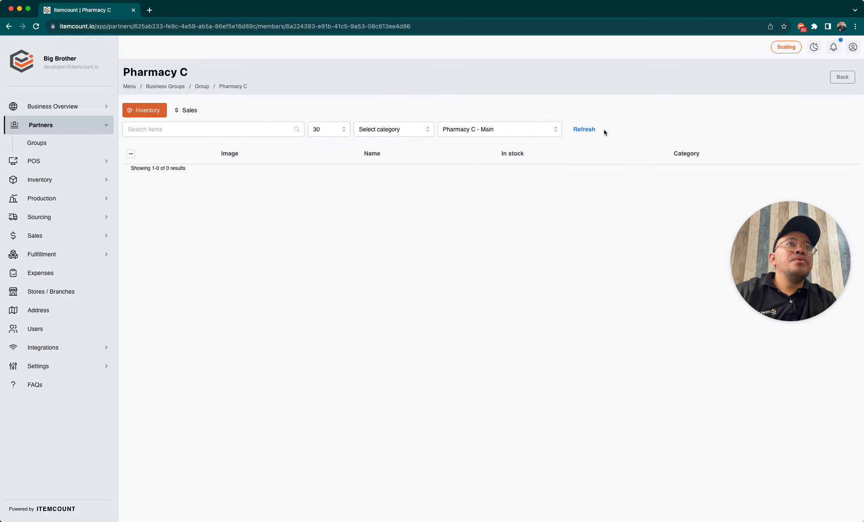
{"action": "left_click", "coordinate": [487, 130]}
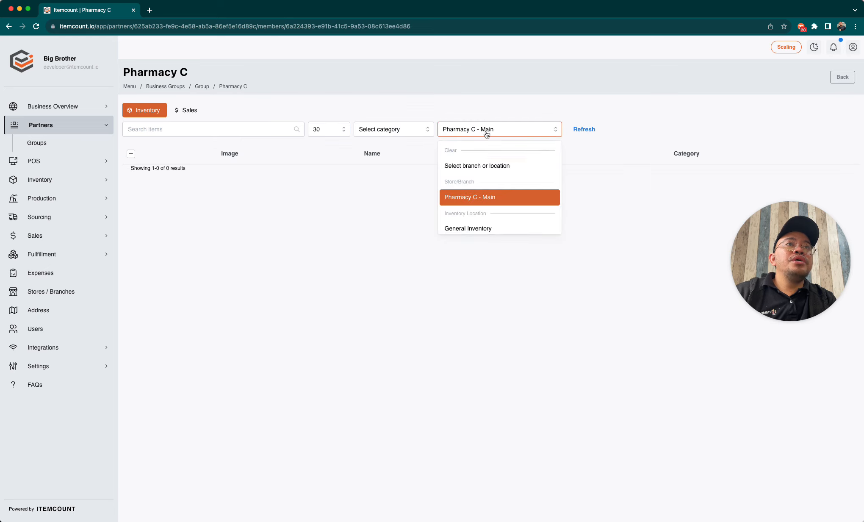
{"action": "left_click", "coordinate": [487, 231]}
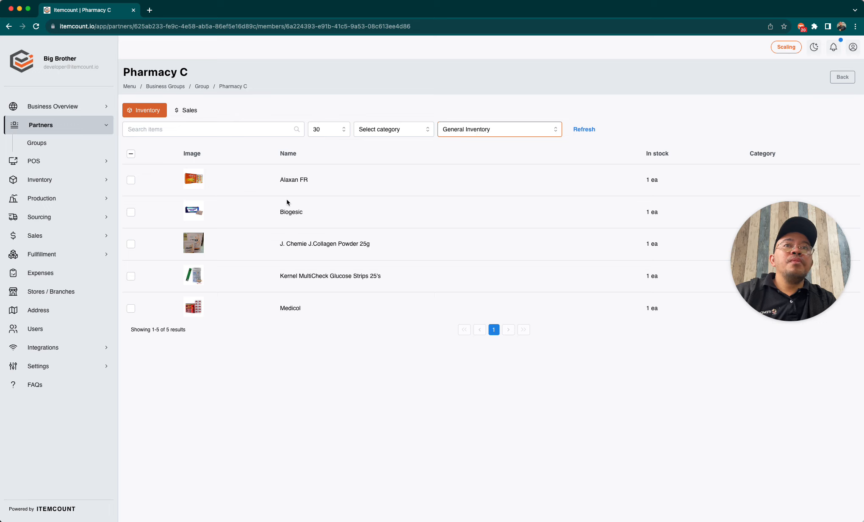
Return to the group and view the inventories of Pharmacy B and Pharmacy A in turn.
{"action": "left_click", "coordinate": [202, 87]}
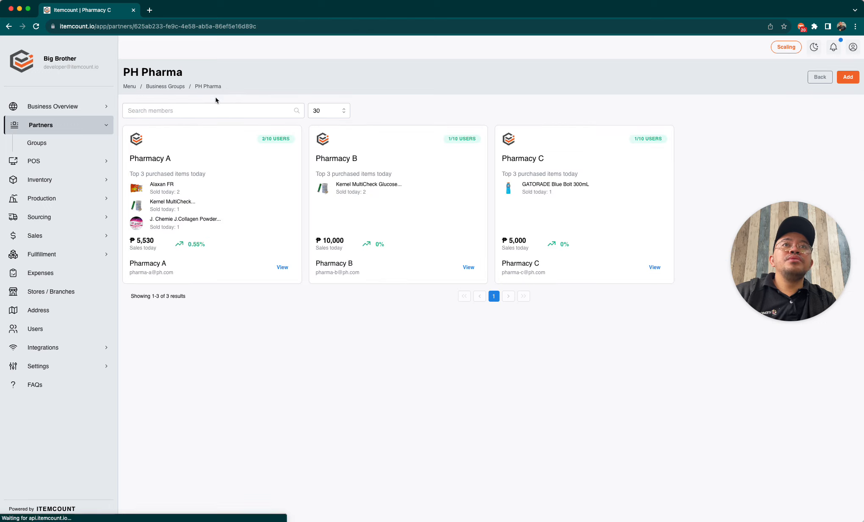
{"action": "left_click", "coordinate": [468, 268]}
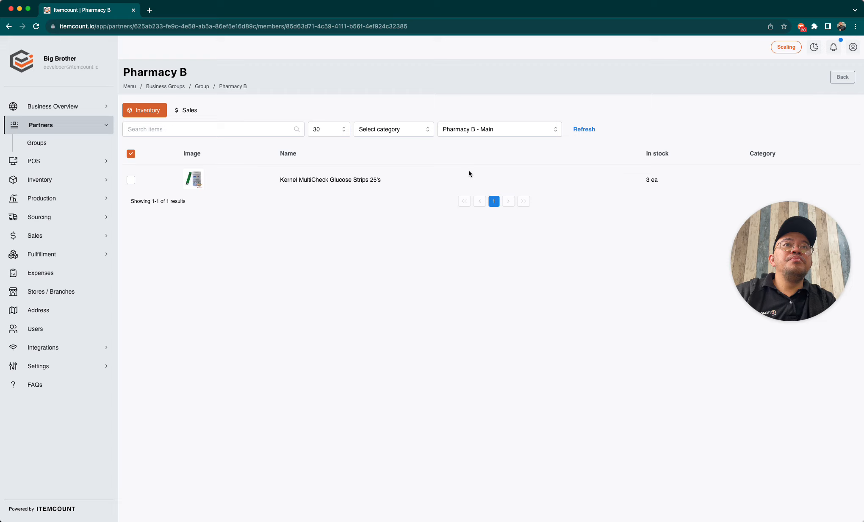
{"action": "left_click", "coordinate": [204, 87]}
{"action": "left_click", "coordinate": [283, 268]}
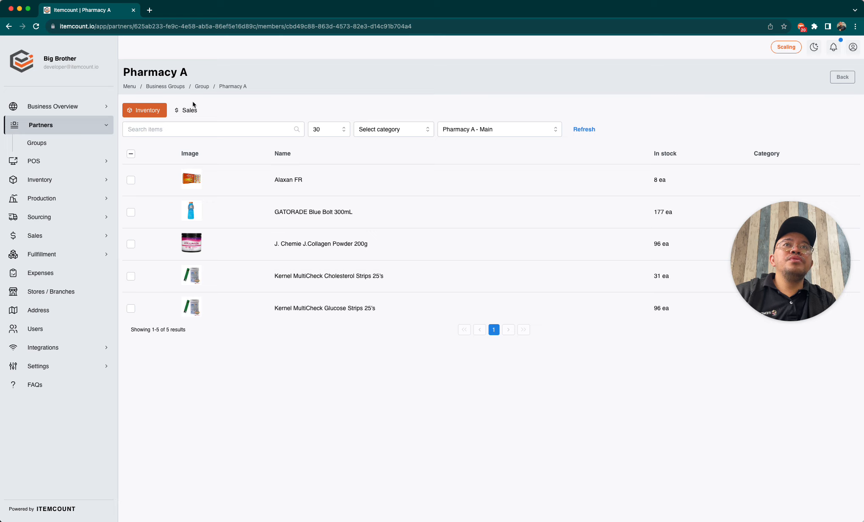
Examine Pharmacy A's sales chart by product, and return to its inventory list.
{"action": "left_click", "coordinate": [195, 115]}
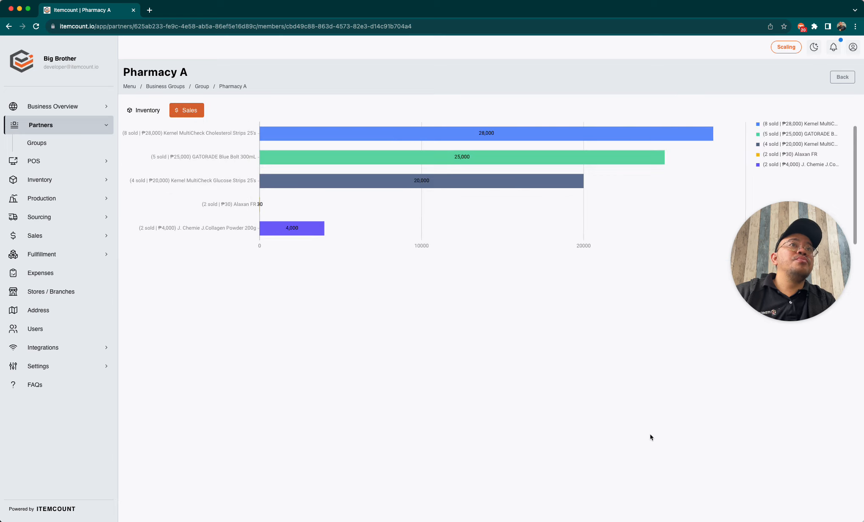
{"action": "left_click_drag", "start_coordinate": [783, 251], "coordinate": [800, 437]}
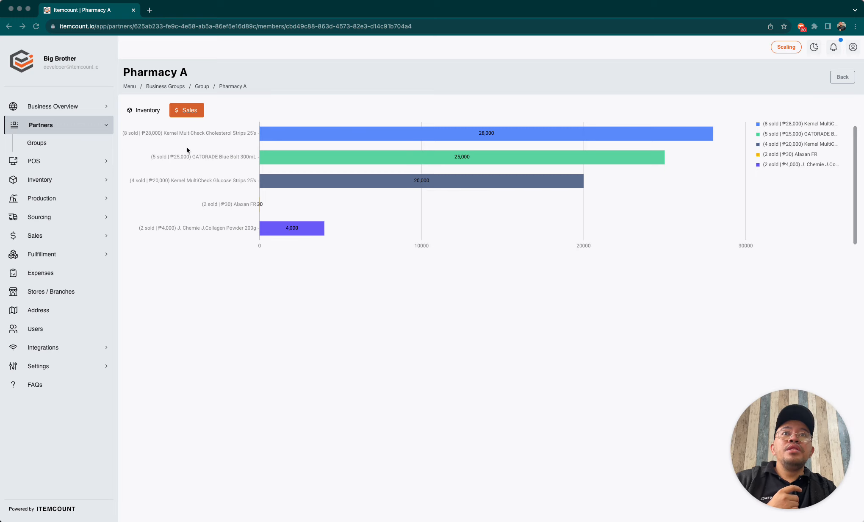
{"action": "left_click", "coordinate": [147, 113]}
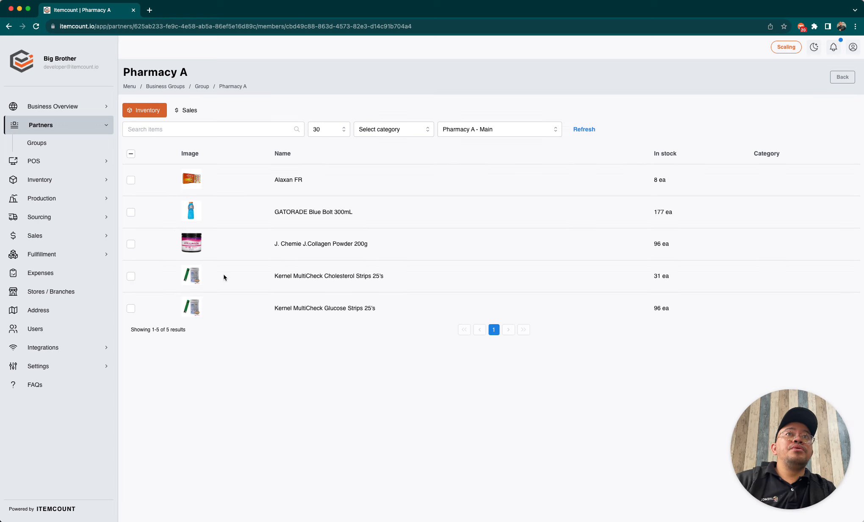